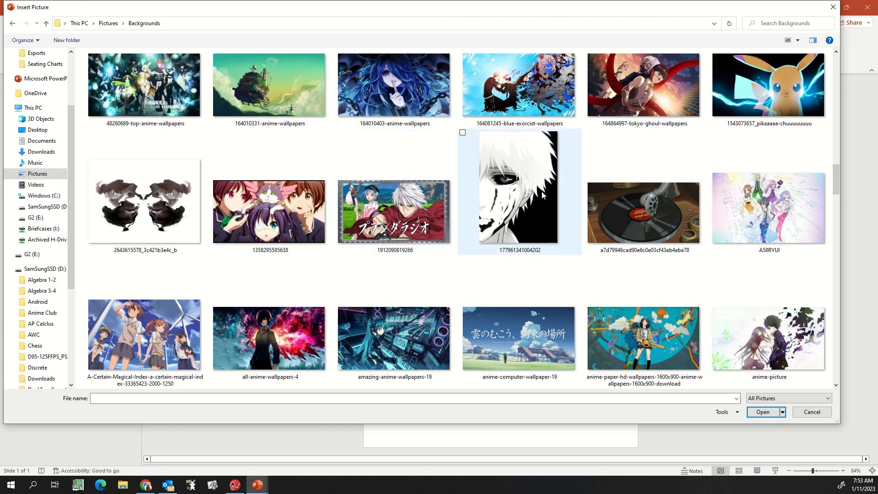
{"action": "left_click", "coordinate": [516, 193]}
{"action": "left_click", "coordinate": [764, 411]}
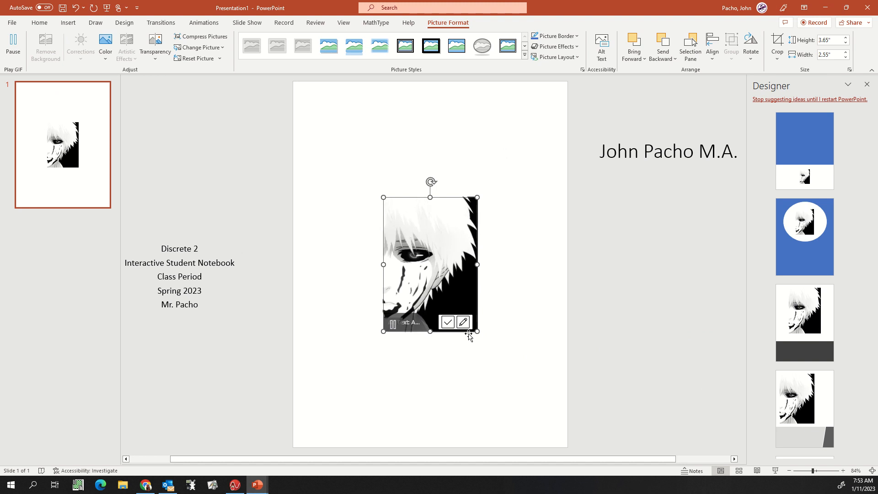
{"action": "left_click_drag", "start_coordinate": [480, 333], "coordinate": [557, 445]}
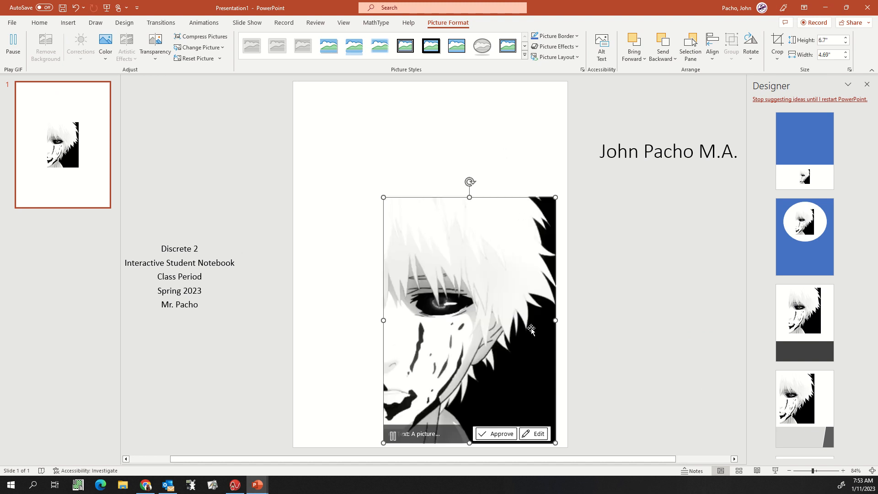
{"action": "left_click_drag", "start_coordinate": [382, 197], "coordinate": [301, 87]}
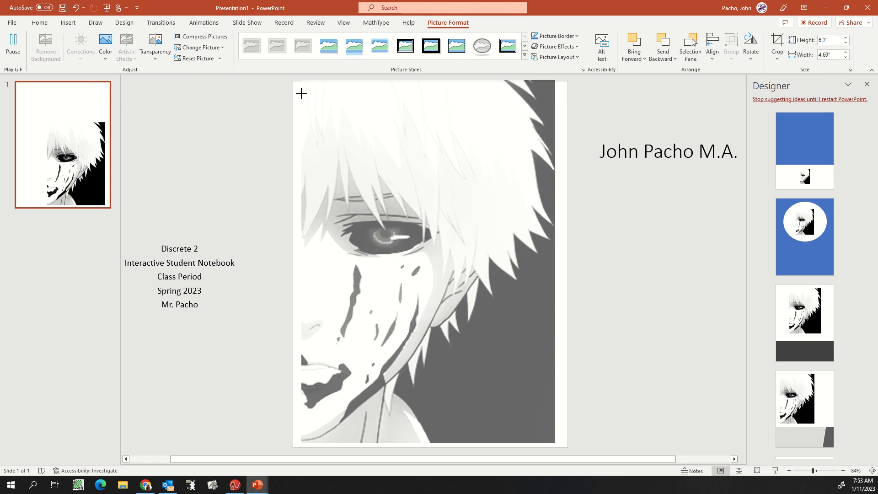
{"action": "left_click_drag", "start_coordinate": [301, 94], "coordinate": [302, 91]}
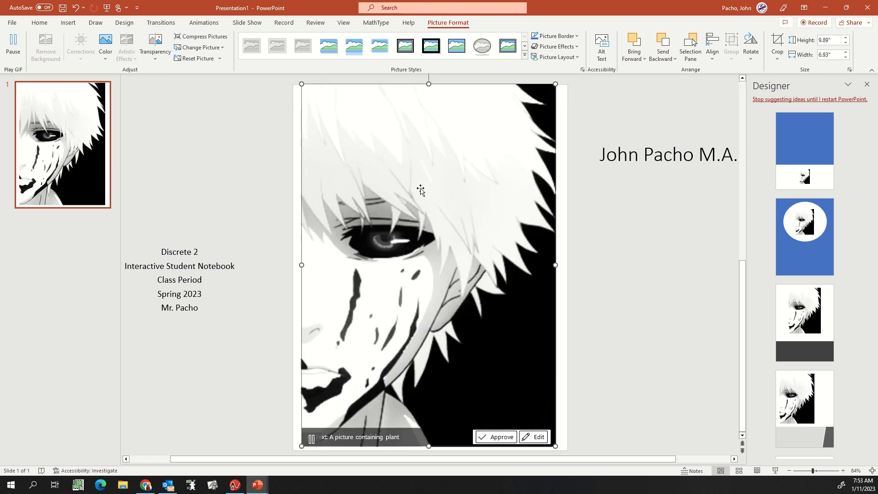
Pause the black-and-white picture's animation and approve its suggested alt text.
{"action": "left_click", "coordinate": [311, 440]}
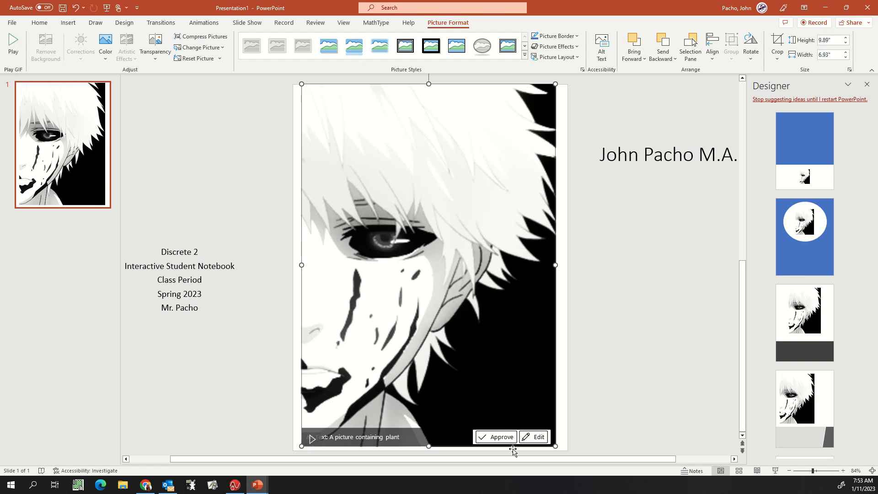
{"action": "left_click", "coordinate": [498, 437]}
{"action": "left_click", "coordinate": [608, 359]}
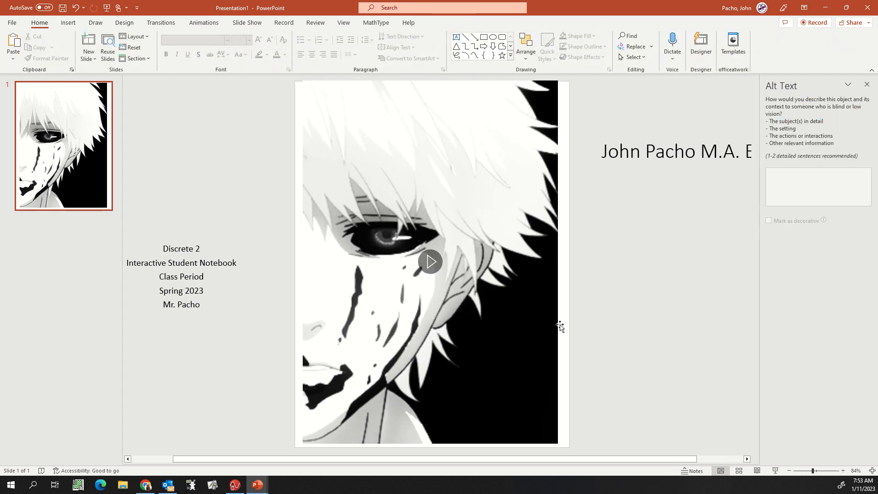
Enlarge the black-and-white picture slightly to about 10.02" high by 7.01" wide and close the alt text options.
{"action": "left_click", "coordinate": [374, 153]}
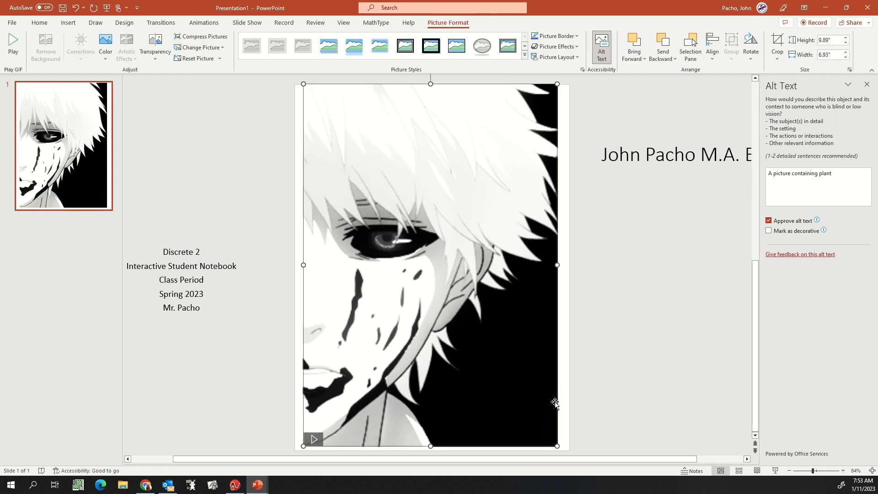
{"action": "left_click_drag", "start_coordinate": [557, 446], "coordinate": [560, 447]}
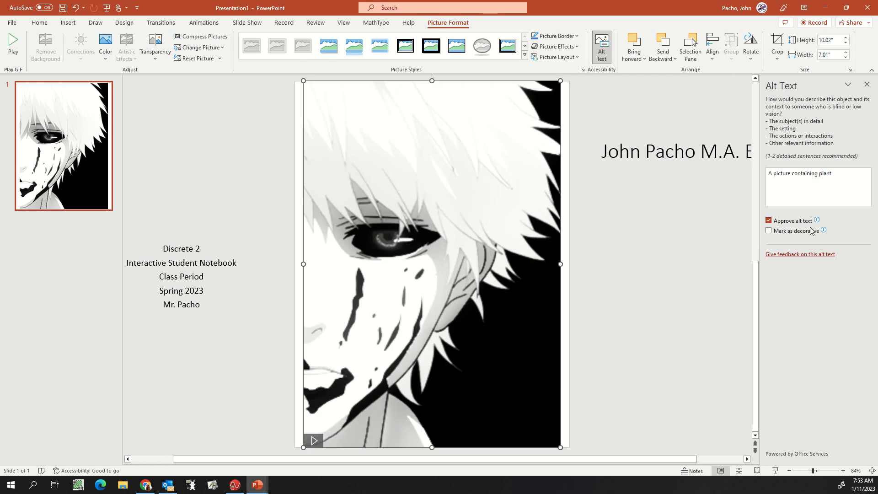
{"action": "left_click", "coordinate": [818, 186]}
{"action": "left_click", "coordinate": [866, 84]}
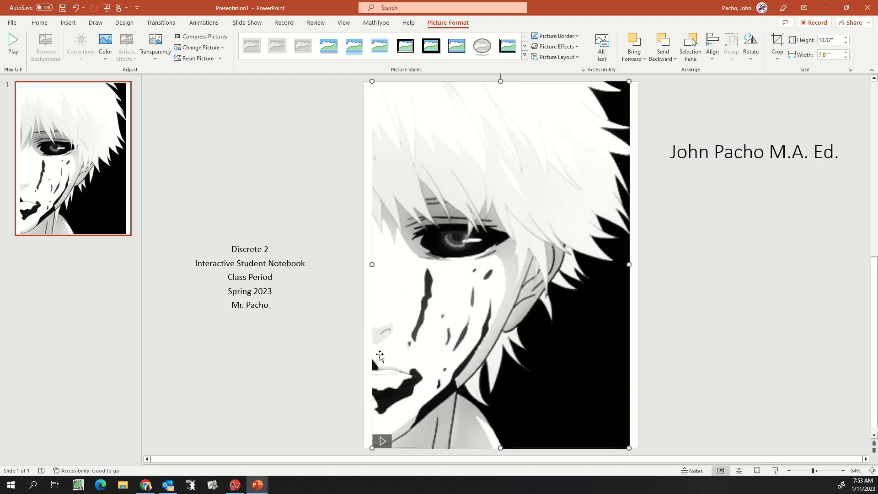
Play the black-and-white picture's animation on the slide, and delete the picture.
{"action": "left_click", "coordinate": [707, 289]}
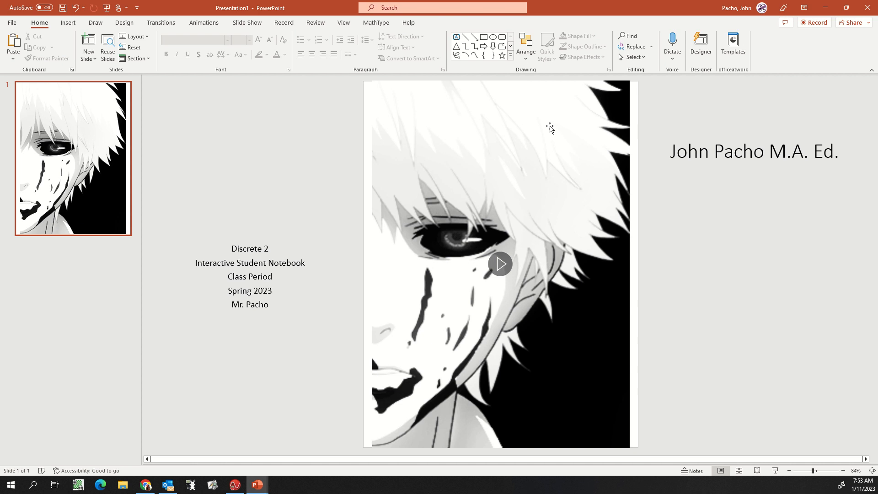
{"action": "left_click", "coordinate": [487, 120]}
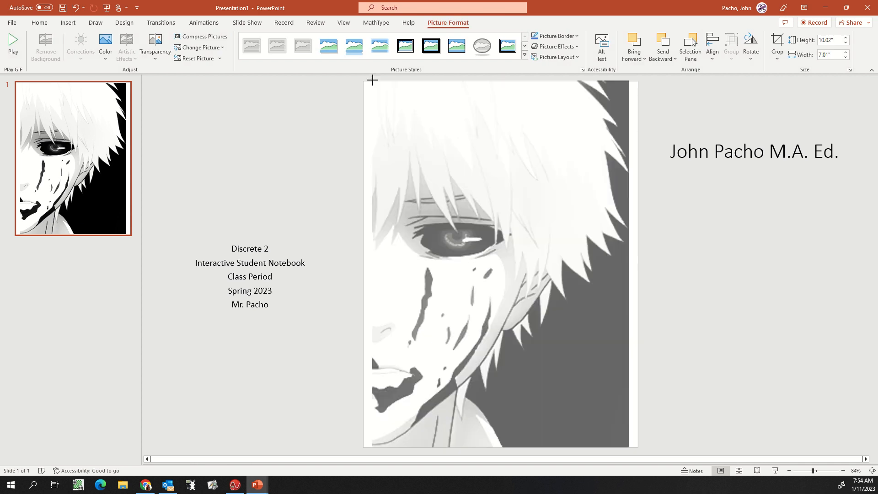
{"action": "left_click", "coordinate": [767, 262]}
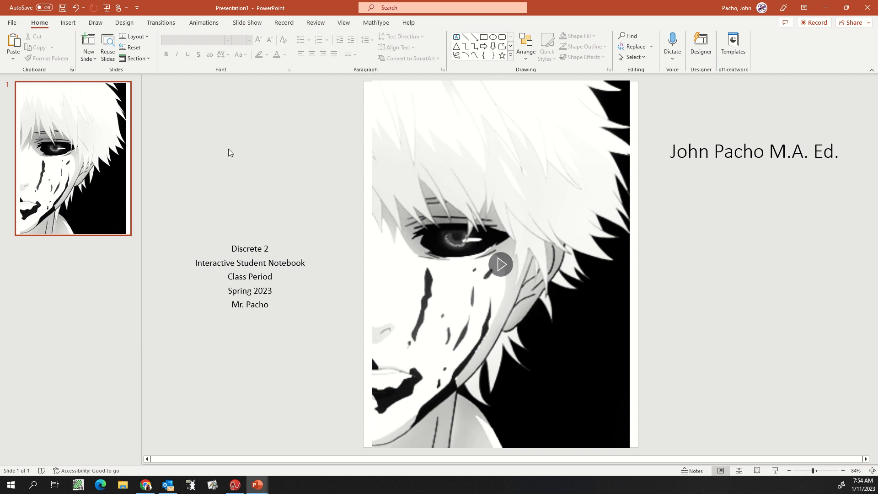
{"action": "left_click", "coordinate": [502, 267]}
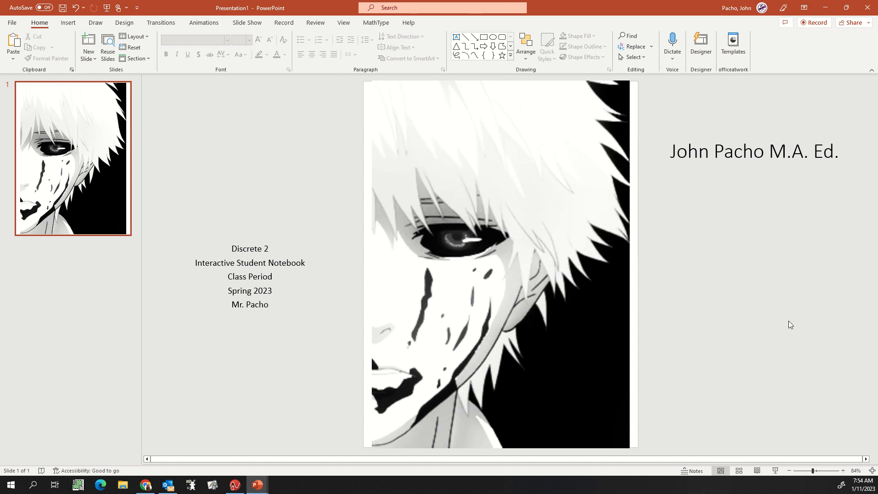
{"action": "left_click", "coordinate": [441, 268]}
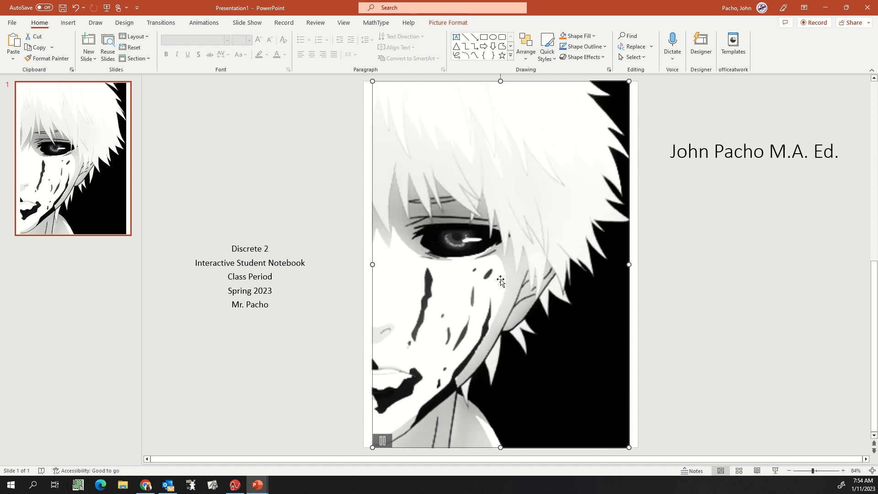
{"action": "key", "text": "Delete"}
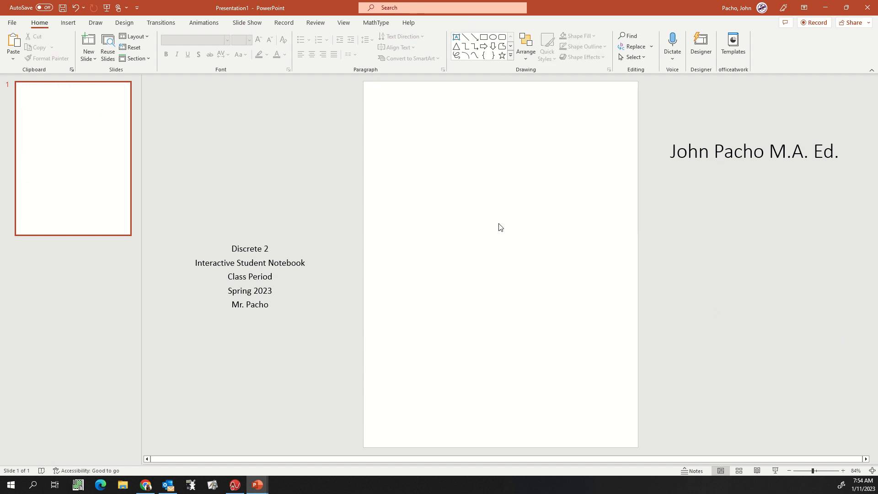
Start inserting a picture from this device and show the Backgrounds folder as extra large icons.
{"action": "left_click", "coordinate": [95, 23]}
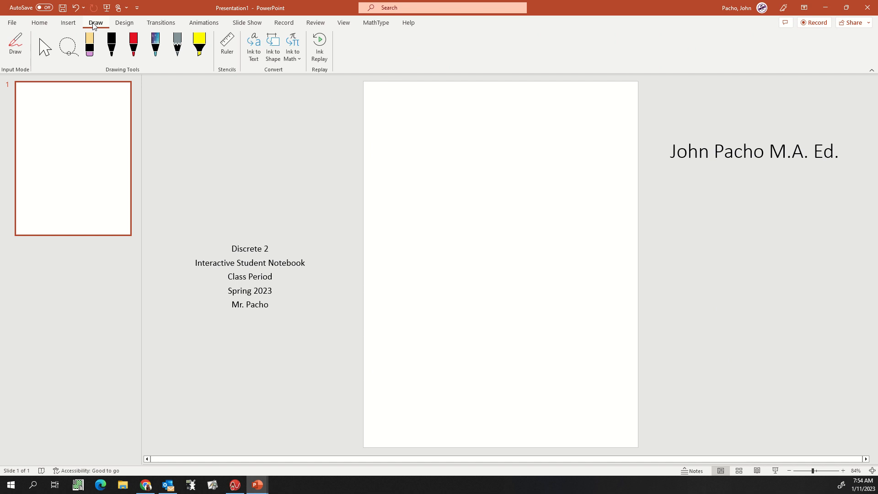
{"action": "left_click", "coordinate": [68, 23]}
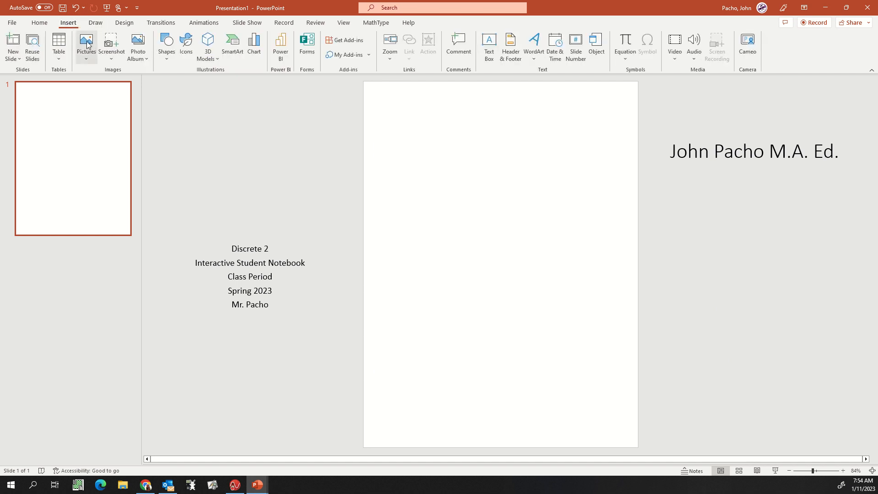
{"action": "left_click", "coordinate": [81, 52]}
{"action": "left_click", "coordinate": [109, 85]}
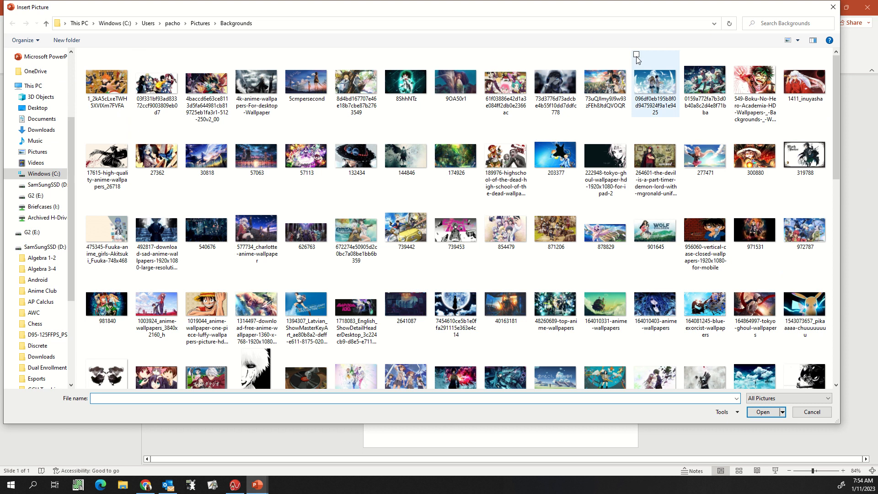
{"action": "left_click", "coordinate": [798, 40]}
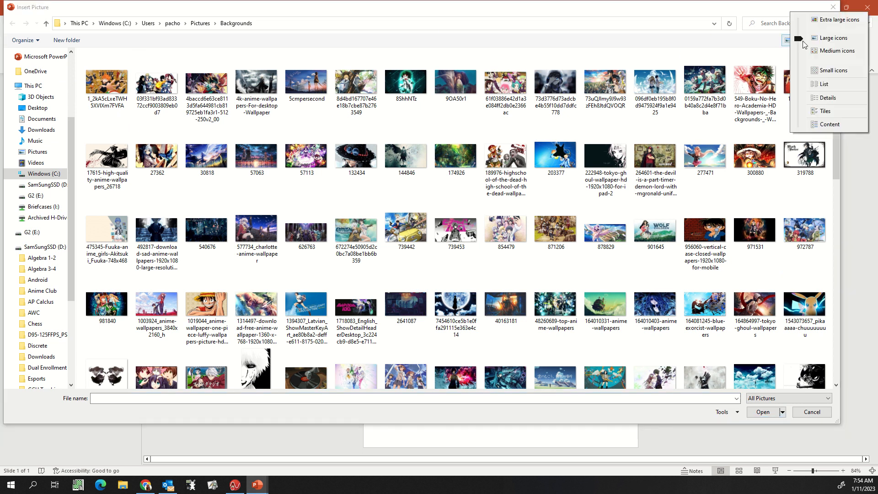
{"action": "left_click", "coordinate": [837, 20]}
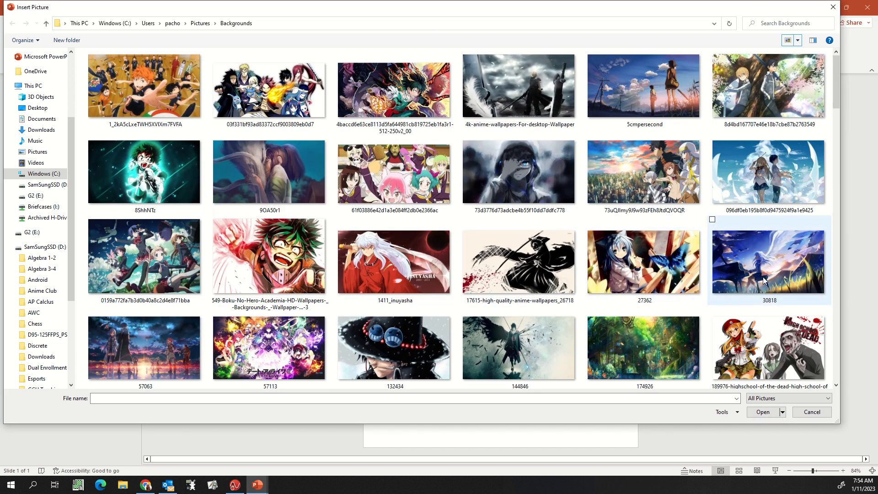
Insert the picture tumblr_n56ks0bJal1tp8kdpo1_500 from the Backgrounds folder, and undo the insertion.
{"action": "scroll", "coordinate": [762, 276], "scroll_direction": "down", "scroll_amount": 10}
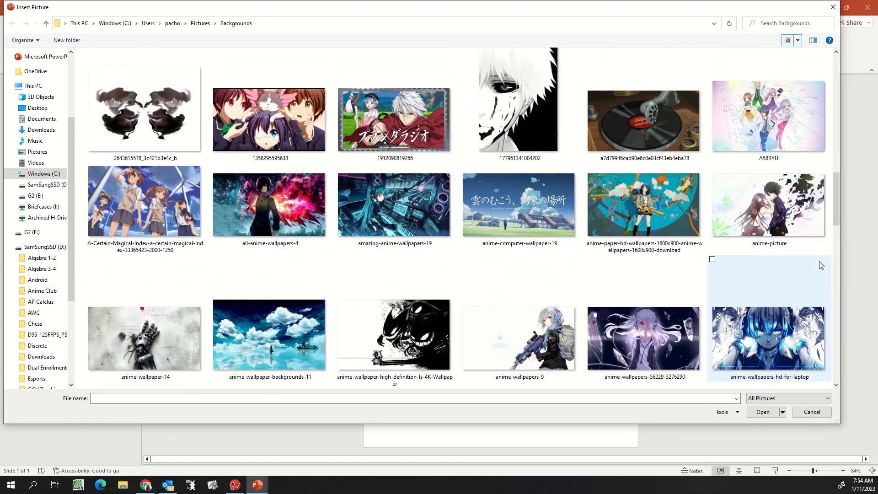
{"action": "scroll", "coordinate": [820, 265], "scroll_direction": "down", "scroll_amount": 5}
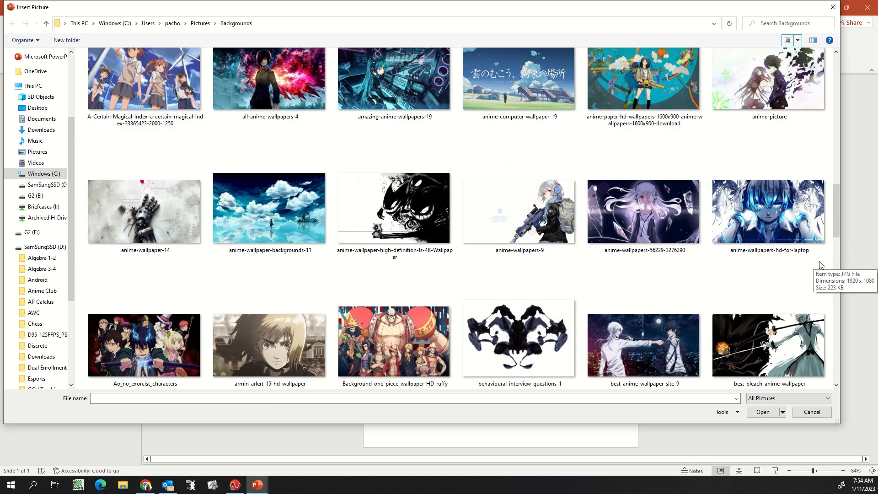
{"action": "scroll", "coordinate": [821, 265], "scroll_direction": "down", "scroll_amount": 3}
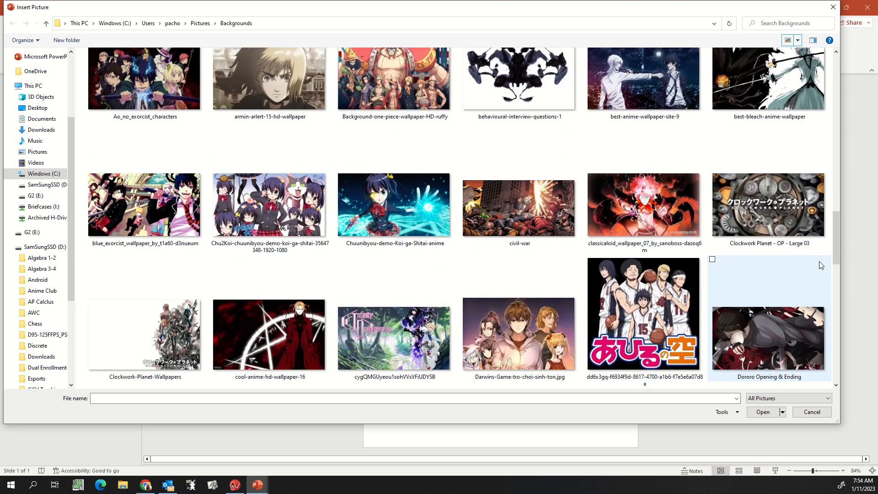
{"action": "scroll", "coordinate": [821, 265], "scroll_direction": "down", "scroll_amount": 3}
{"action": "scroll", "coordinate": [821, 265], "scroll_direction": "down", "scroll_amount": 3}
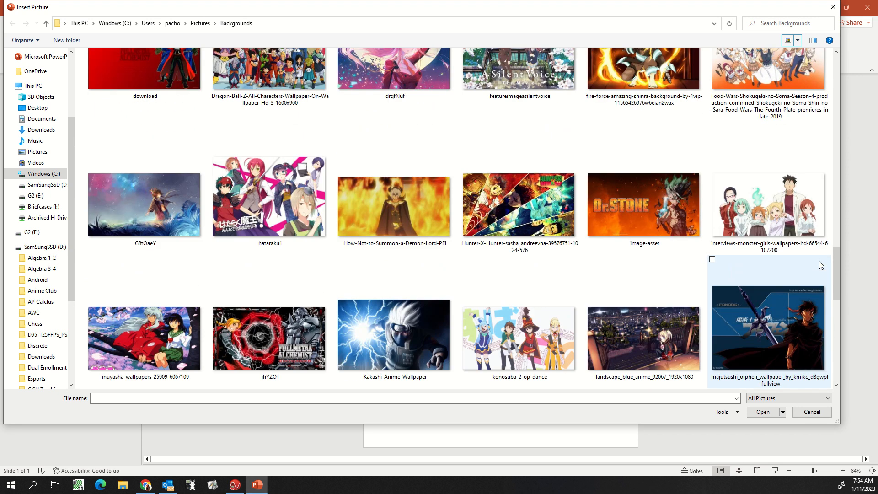
{"action": "scroll", "coordinate": [821, 264], "scroll_direction": "down", "scroll_amount": 3}
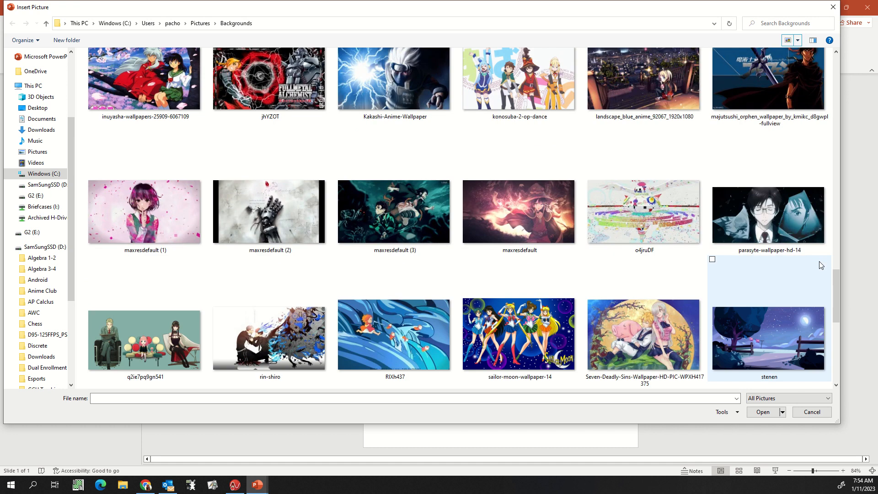
{"action": "scroll", "coordinate": [821, 265], "scroll_direction": "down", "scroll_amount": 3}
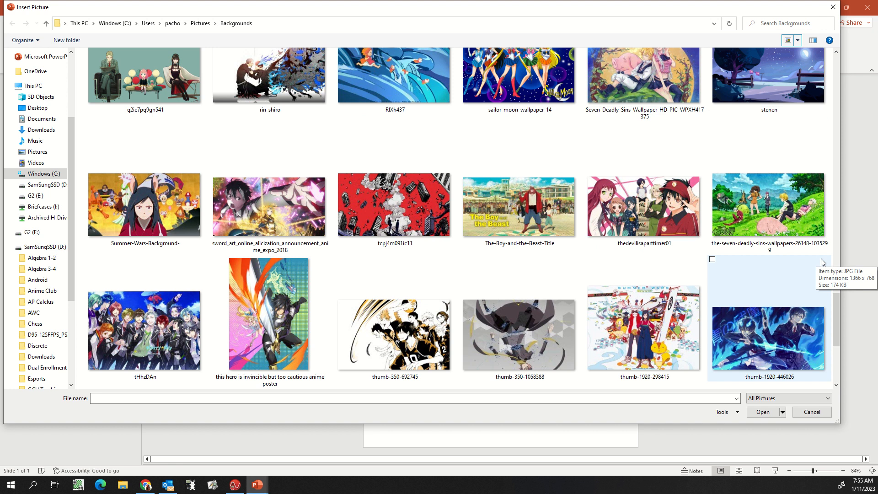
{"action": "scroll", "coordinate": [824, 262], "scroll_direction": "down", "scroll_amount": 3}
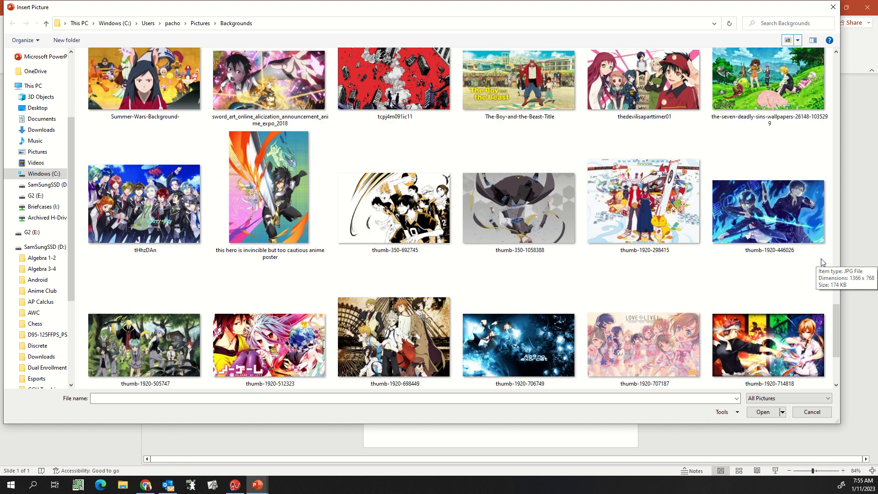
{"action": "scroll", "coordinate": [823, 262], "scroll_direction": "down", "scroll_amount": 3}
{"action": "scroll", "coordinate": [823, 262], "scroll_direction": "down", "scroll_amount": 6}
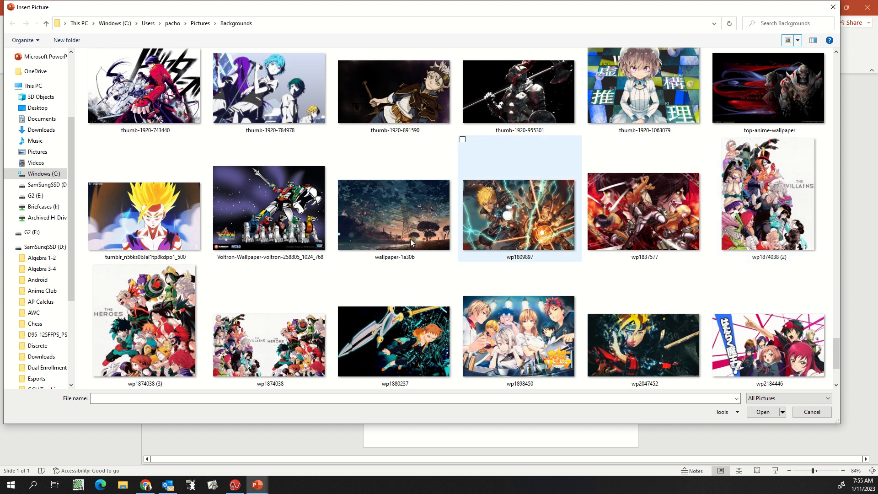
{"action": "left_click", "coordinate": [151, 217]}
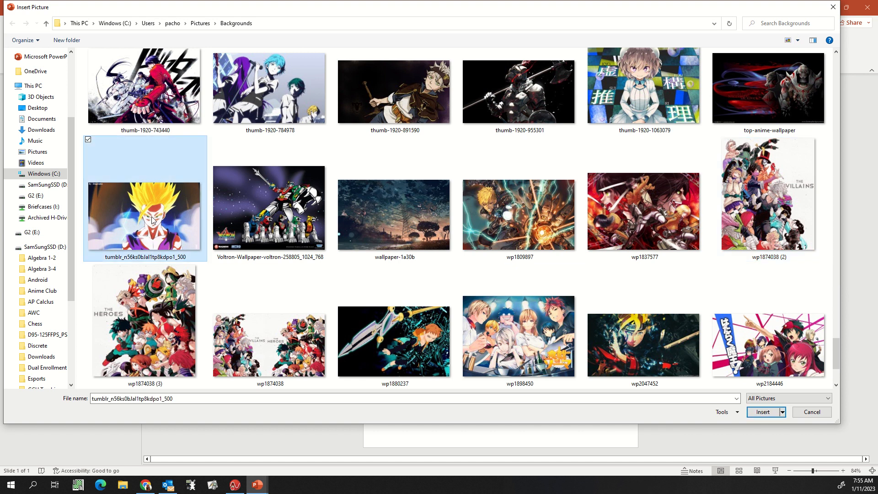
{"action": "left_click", "coordinate": [772, 407]}
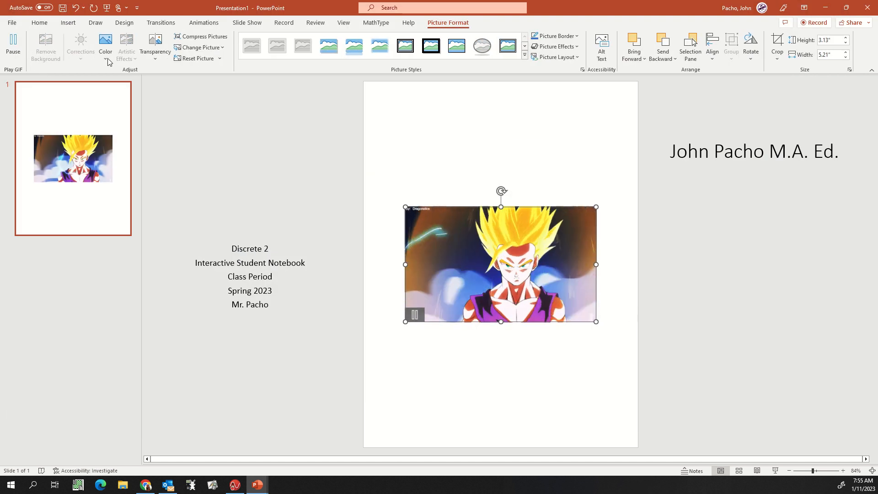
{"action": "left_click", "coordinate": [76, 9]}
Insert the picture wp2461831 from the end of the Backgrounds folder onto the blank slide.
{"action": "left_click", "coordinate": [68, 22]}
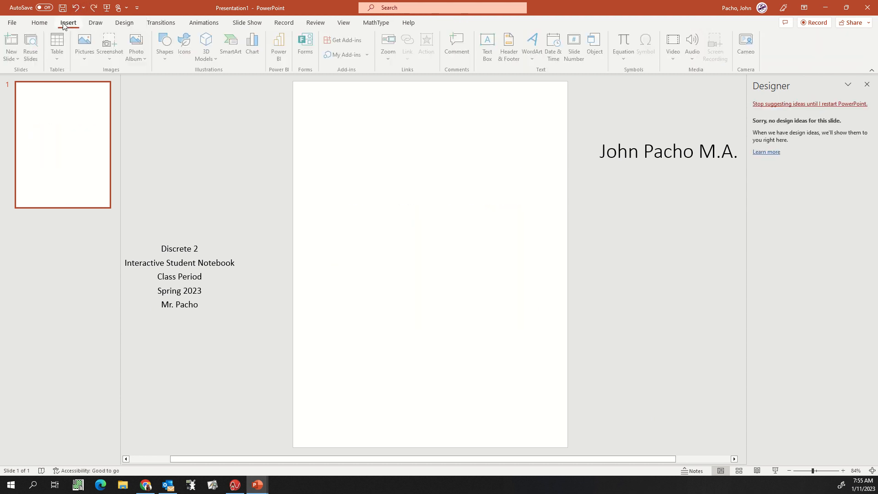
{"action": "left_click", "coordinate": [86, 45]}
{"action": "left_click", "coordinate": [104, 84]}
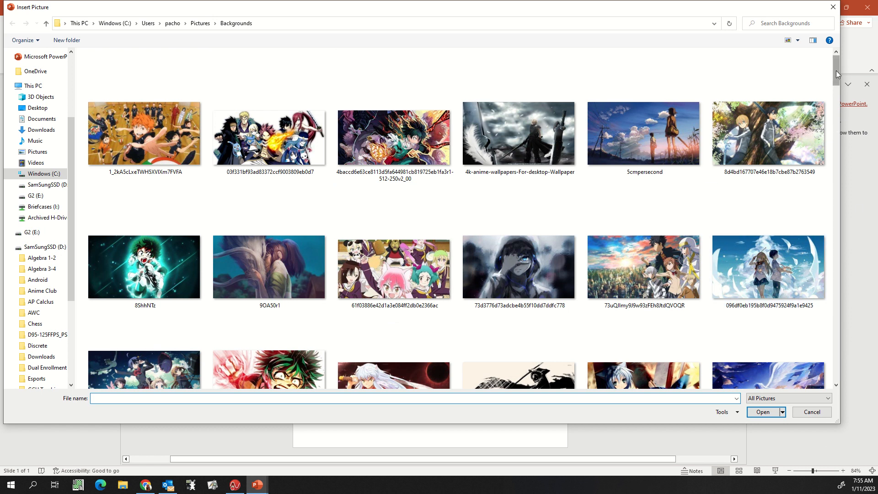
{"action": "left_click_drag", "start_coordinate": [836, 73], "coordinate": [841, 373]}
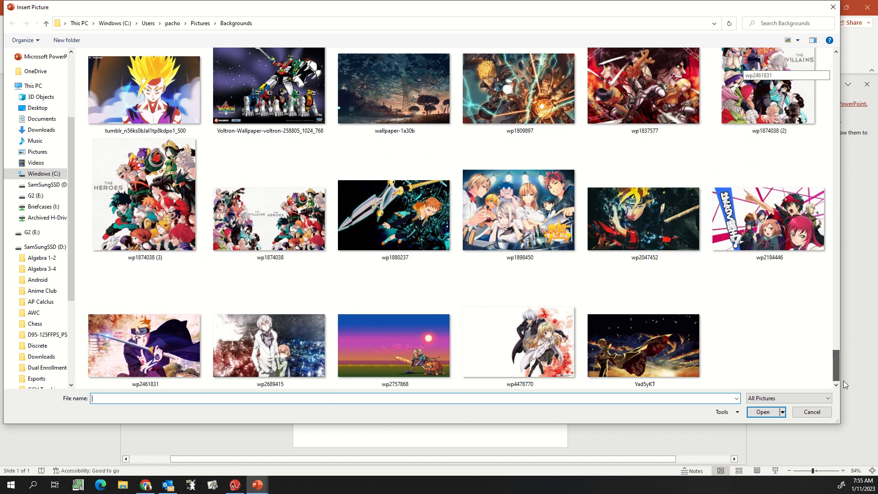
{"action": "left_click", "coordinate": [144, 346]}
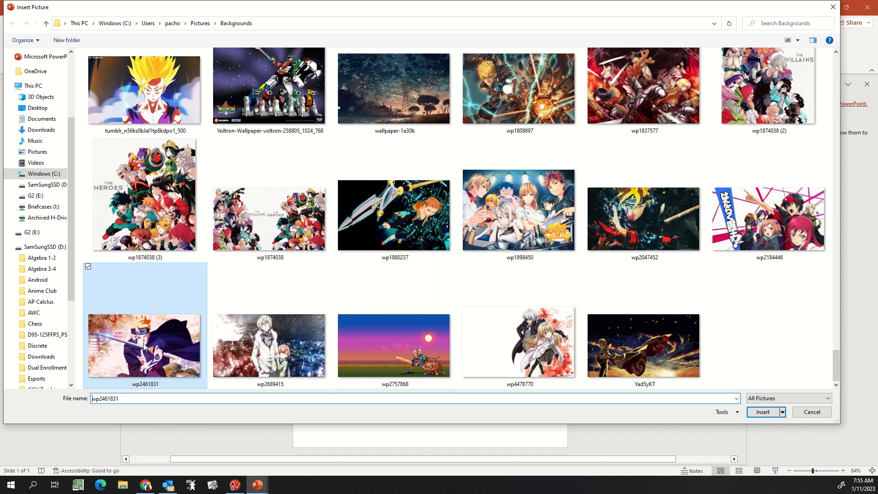
{"action": "left_click", "coordinate": [763, 412]}
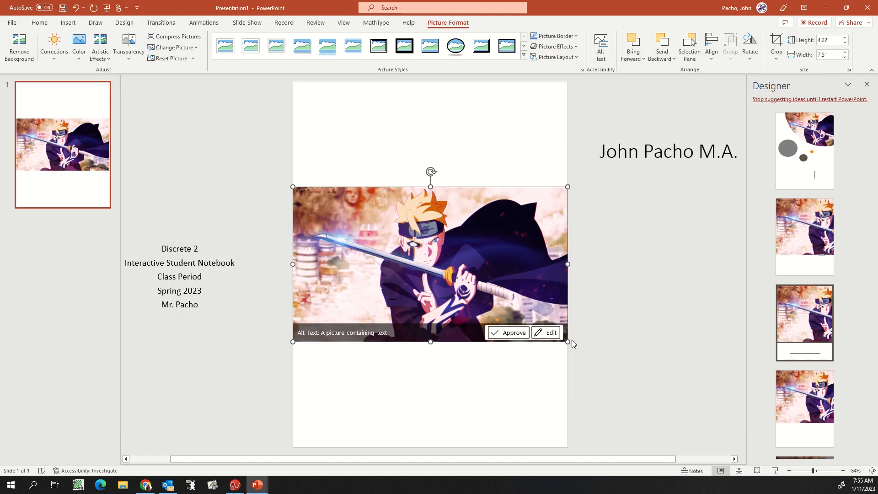
Approve the picture's suggested alt text and enlarge the picture so it extends past both sides of the slide.
{"action": "left_click", "coordinate": [508, 333]}
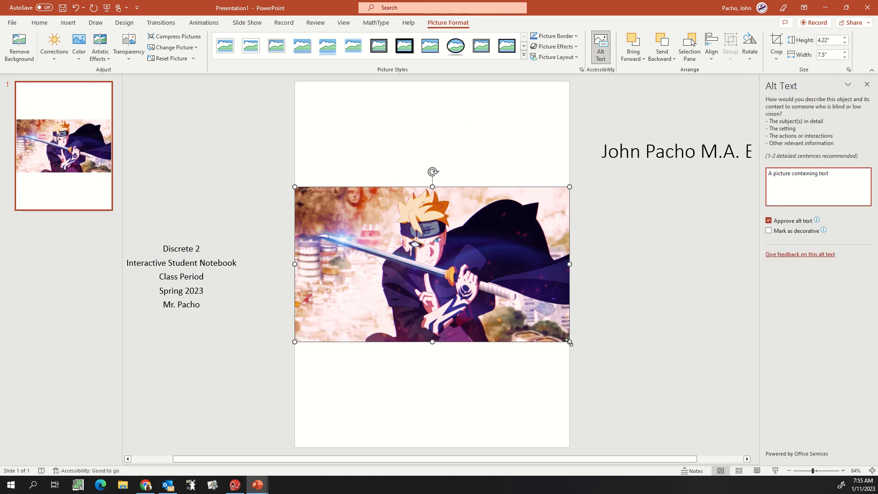
{"action": "left_click_drag", "start_coordinate": [570, 342], "coordinate": [661, 379]}
{"action": "left_click_drag", "start_coordinate": [294, 186], "coordinate": [216, 173]}
{"action": "left_click_drag", "start_coordinate": [438, 240], "coordinate": [430, 267]}
{"action": "left_click", "coordinate": [660, 270]}
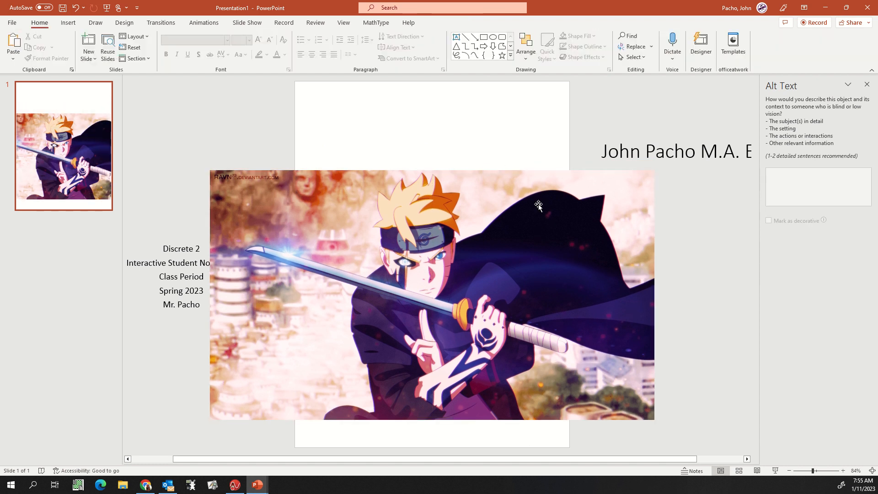
Crop both sides of the enlarged picture so that its width matches the slide's edges.
{"action": "left_click", "coordinate": [374, 214]}
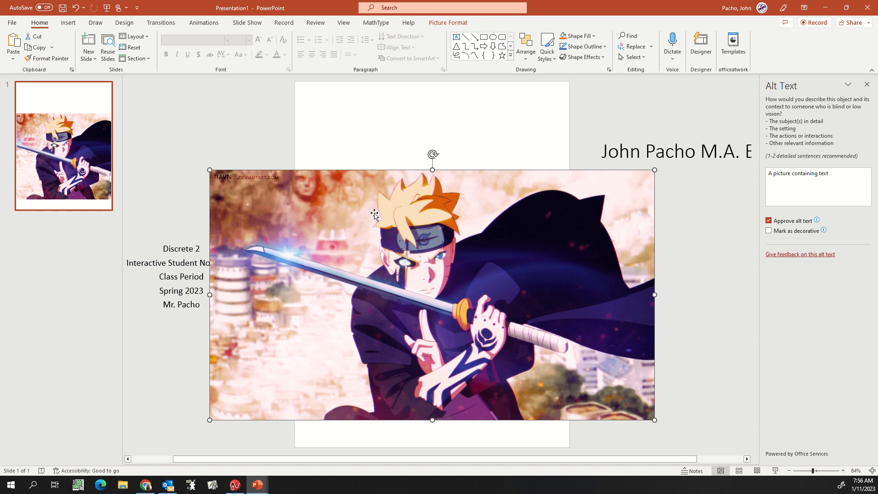
{"action": "right_click", "coordinate": [374, 214]}
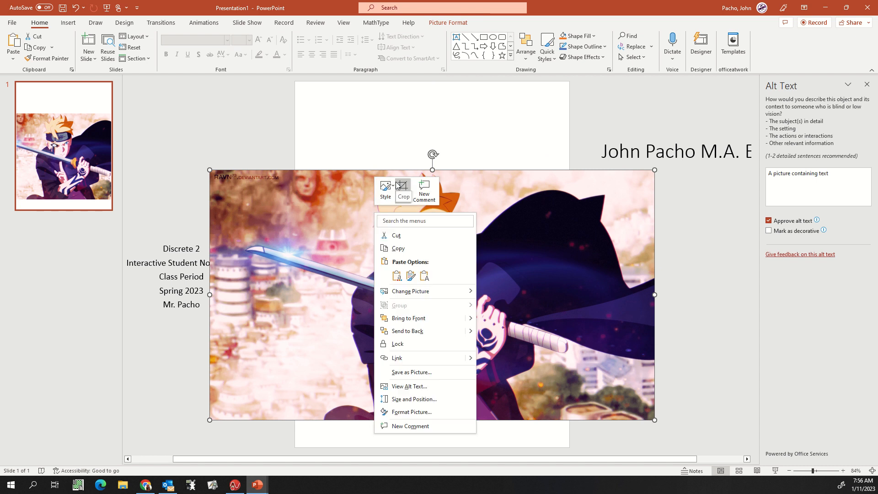
{"action": "left_click", "coordinate": [510, 261]}
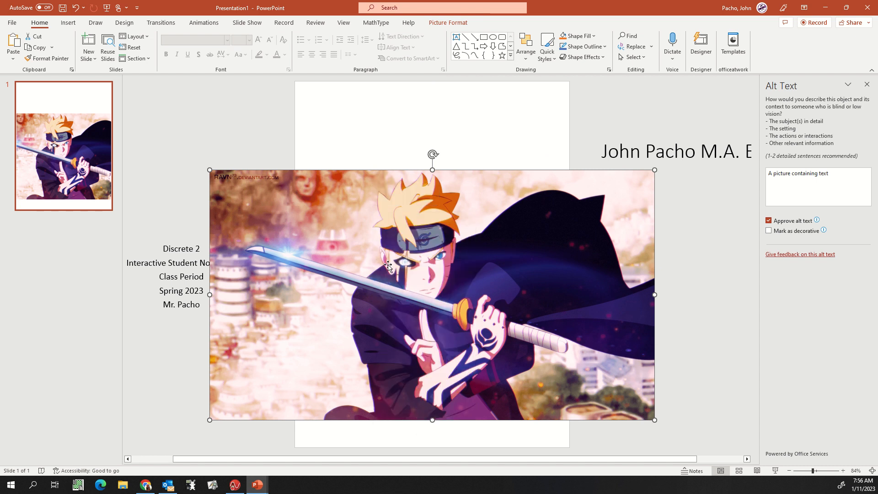
{"action": "right_click", "coordinate": [414, 252]}
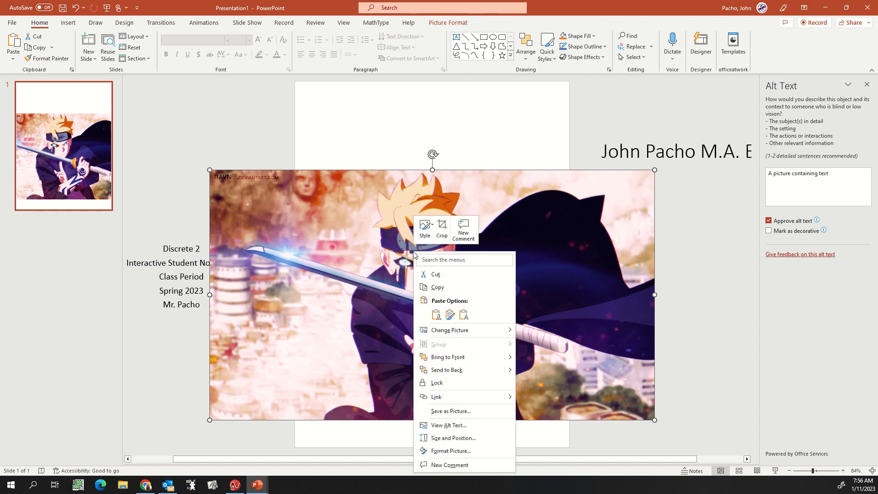
{"action": "left_click", "coordinate": [444, 230]}
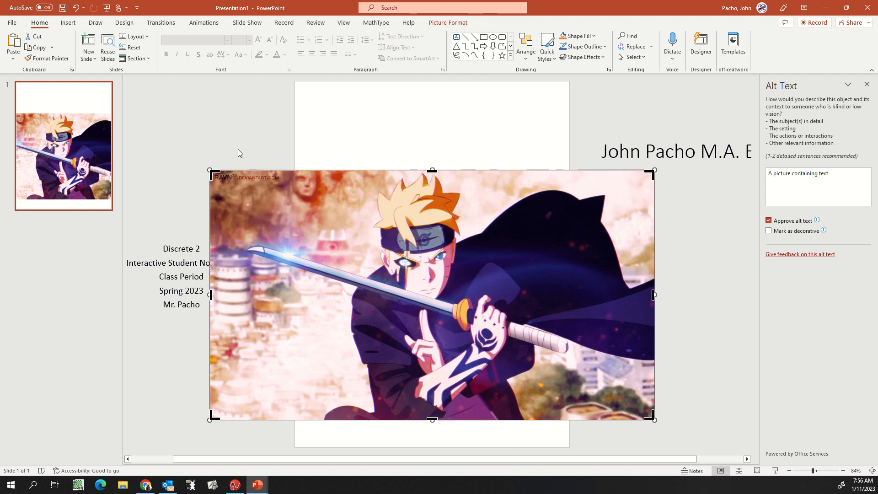
{"action": "left_click_drag", "start_coordinate": [213, 295], "coordinate": [296, 288]}
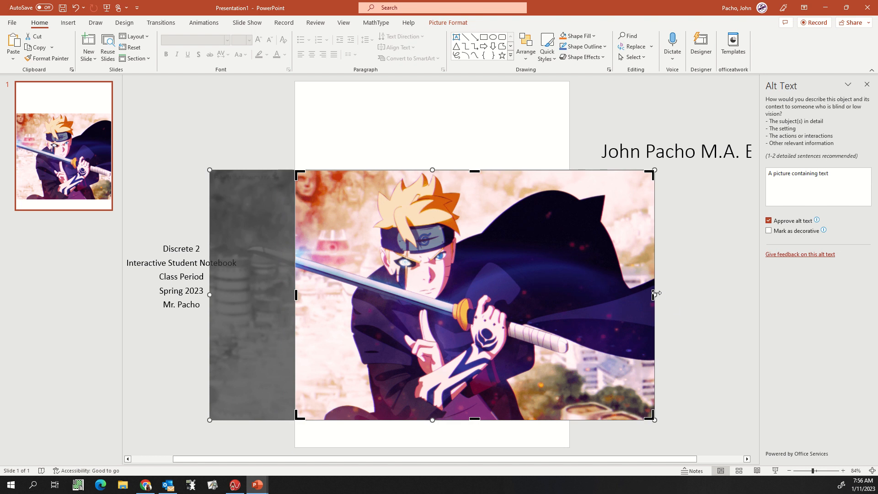
{"action": "left_click_drag", "start_coordinate": [654, 295], "coordinate": [568, 295]}
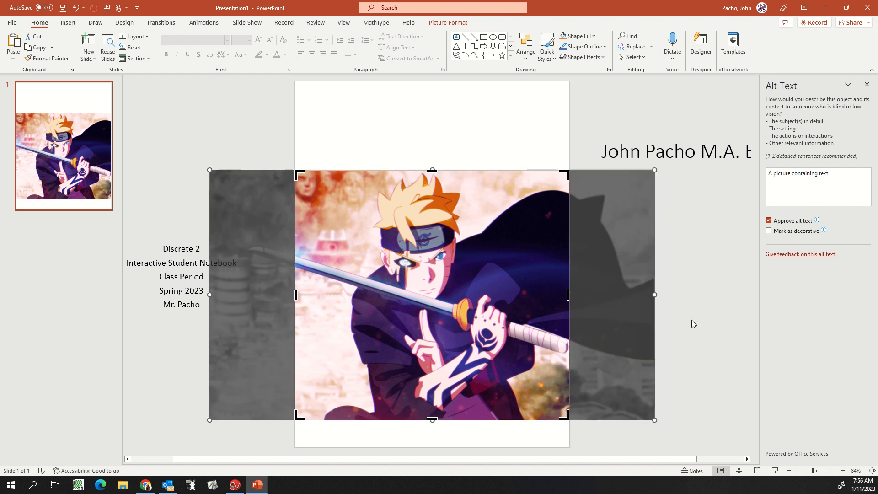
{"action": "left_click", "coordinate": [721, 317]}
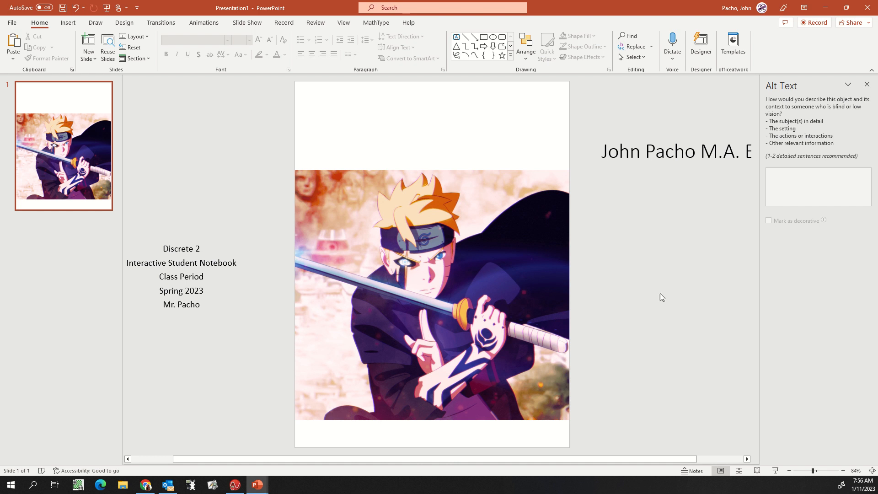
Shift the cropped picture slightly down and place the name title's text box at the top of the slide.
{"action": "left_click", "coordinate": [448, 281]}
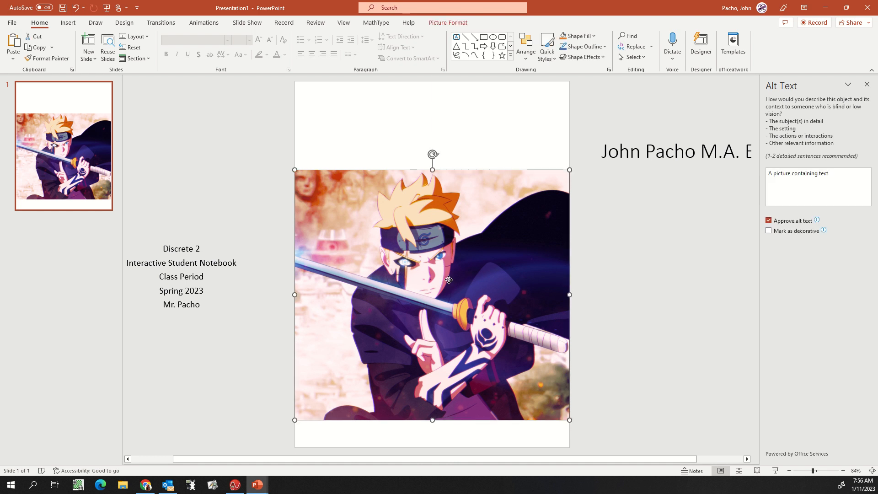
{"action": "left_click_drag", "start_coordinate": [449, 281], "coordinate": [449, 288]}
{"action": "left_click", "coordinate": [701, 151]}
{"action": "left_click_drag", "start_coordinate": [705, 136], "coordinate": [432, 81]}
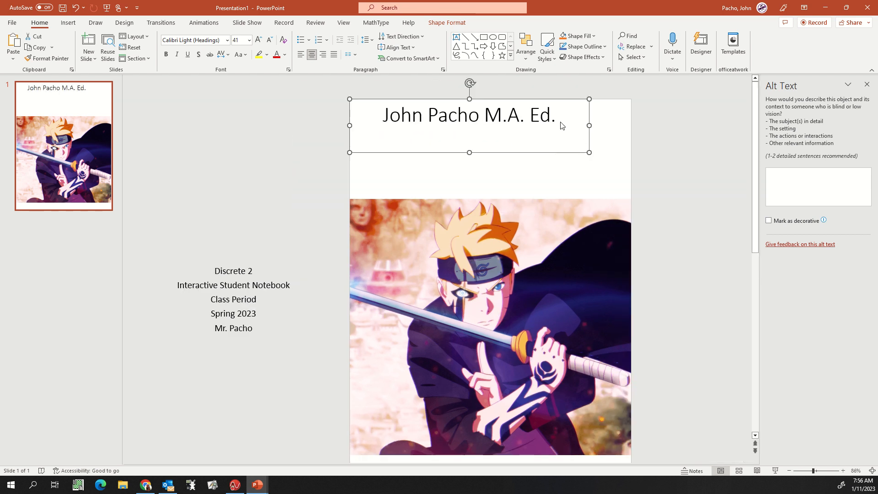
{"action": "key", "text": "Escape"}
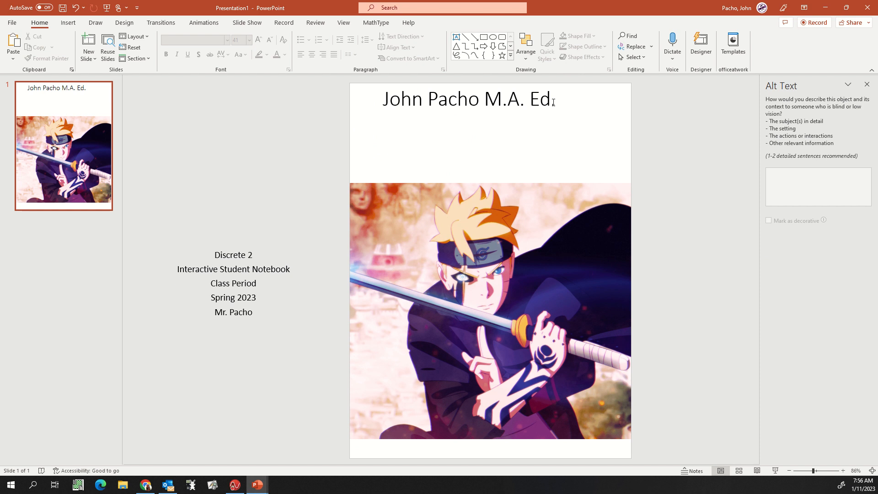
Close the alt text settings and change the name title's font to Bradley Hand ITC.
{"action": "left_click_drag", "start_coordinate": [554, 102], "coordinate": [379, 102]}
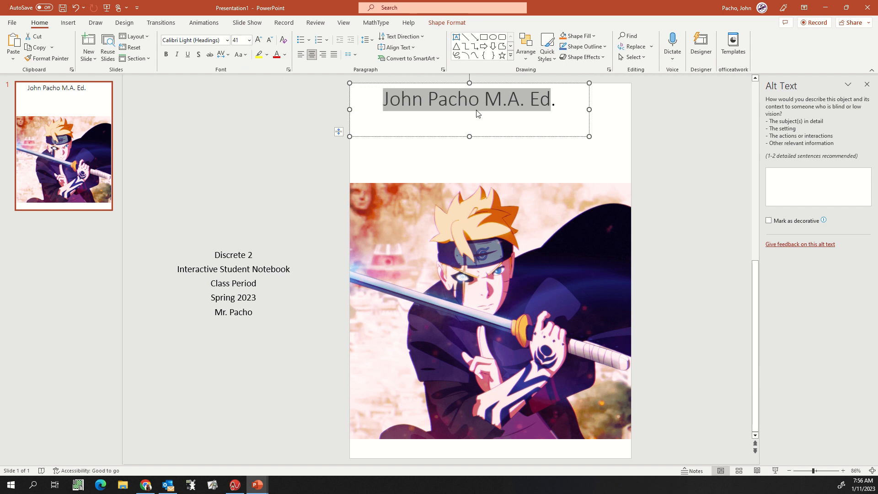
{"action": "left_click", "coordinate": [866, 86]}
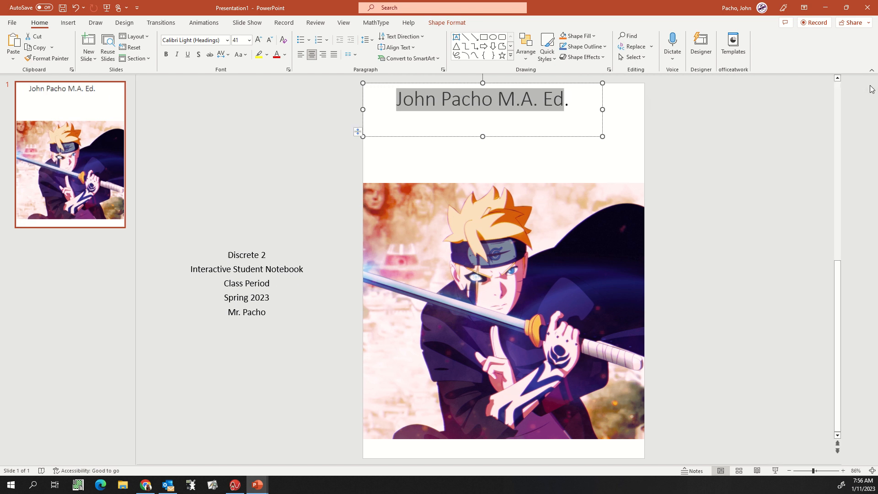
{"action": "right_click", "coordinate": [501, 108]}
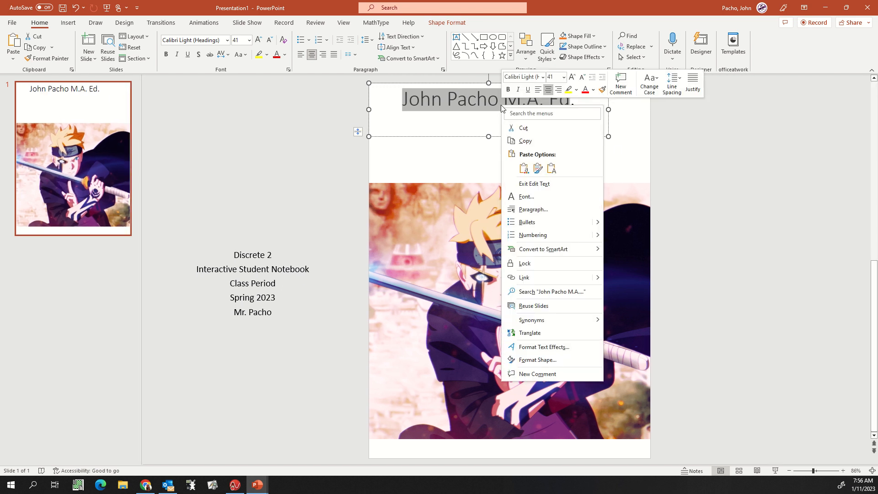
{"action": "left_click", "coordinate": [542, 77]}
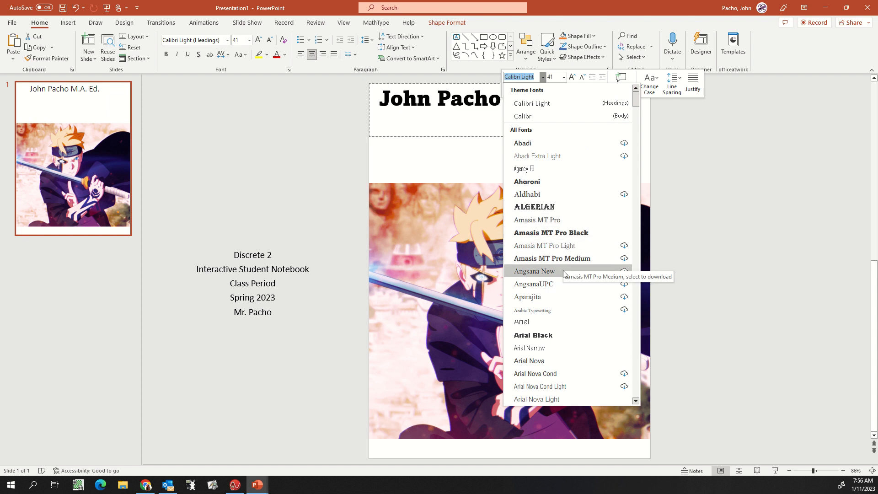
{"action": "scroll", "coordinate": [557, 309], "scroll_direction": "down", "scroll_amount": 3}
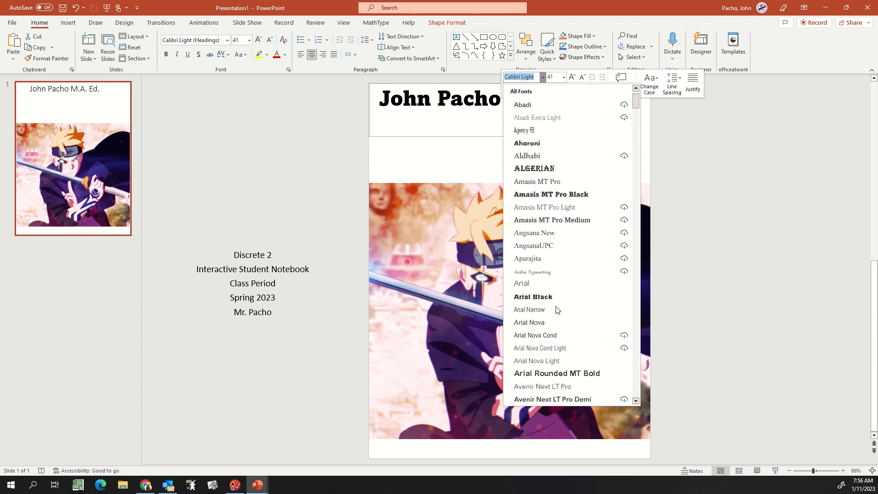
{"action": "scroll", "coordinate": [556, 308], "scroll_direction": "down", "scroll_amount": 3}
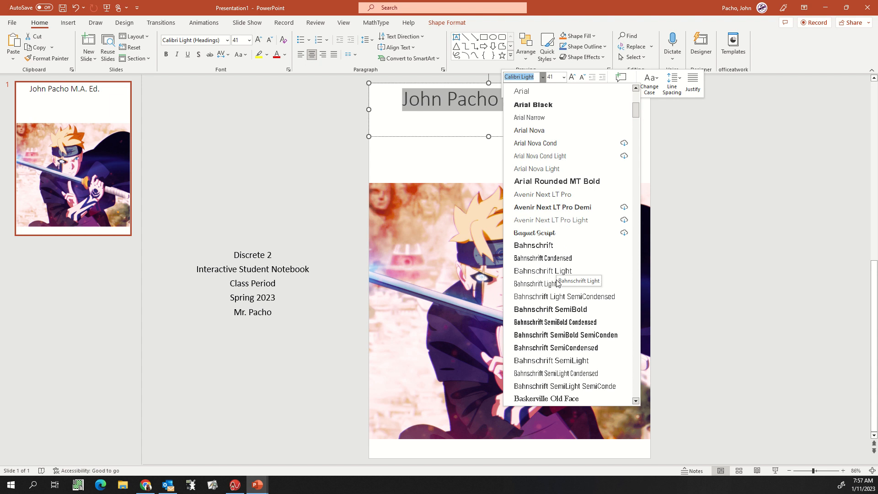
{"action": "scroll", "coordinate": [557, 293], "scroll_direction": "down", "scroll_amount": 1}
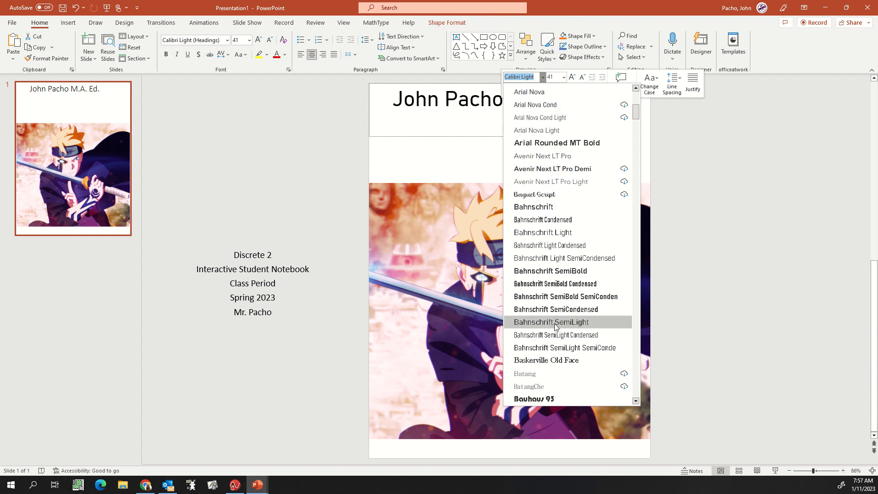
{"action": "scroll", "coordinate": [556, 326], "scroll_direction": "down", "scroll_amount": 1}
{"action": "scroll", "coordinate": [557, 326], "scroll_direction": "down", "scroll_amount": 2}
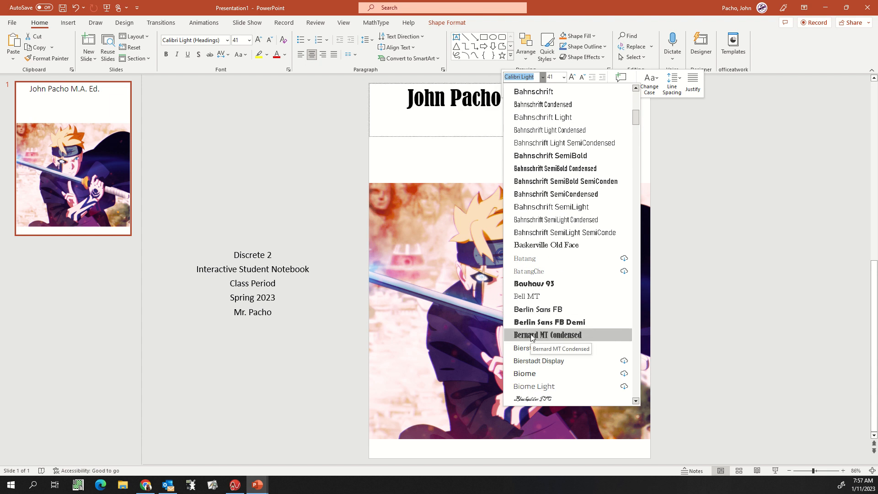
{"action": "scroll", "coordinate": [532, 337], "scroll_direction": "down", "scroll_amount": 2}
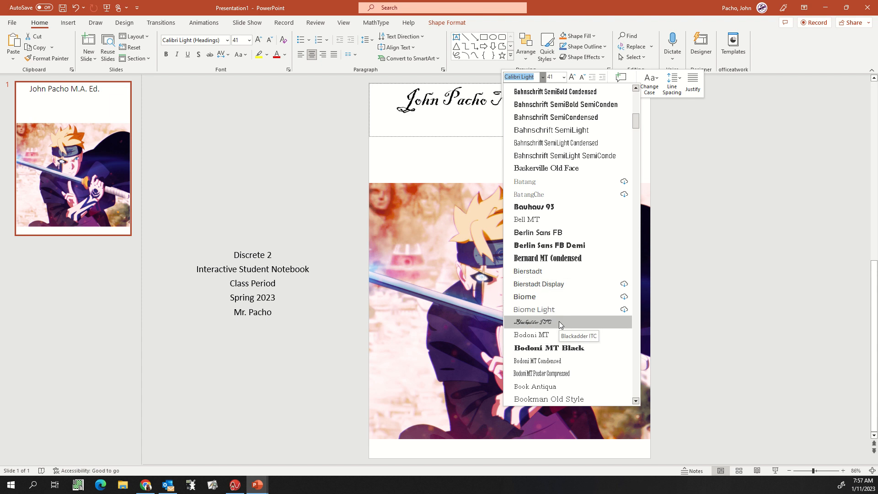
{"action": "scroll", "coordinate": [559, 321], "scroll_direction": "down", "scroll_amount": 1}
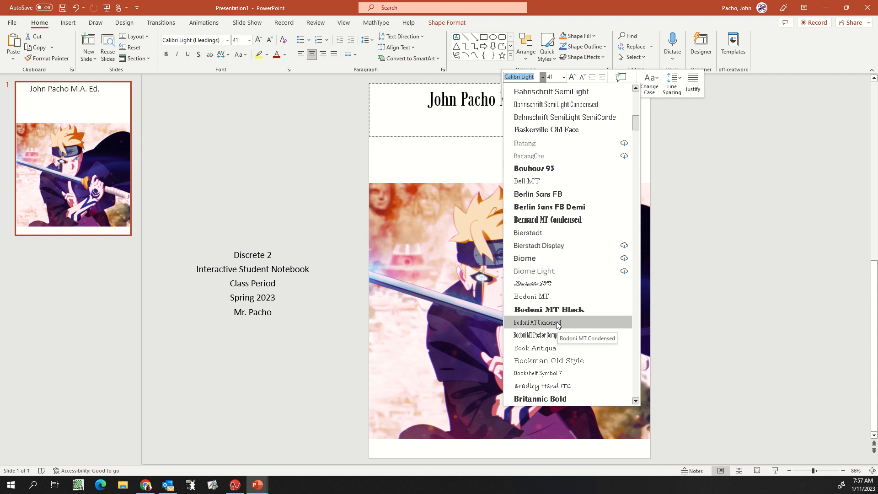
{"action": "scroll", "coordinate": [557, 324], "scroll_direction": "down", "scroll_amount": 6}
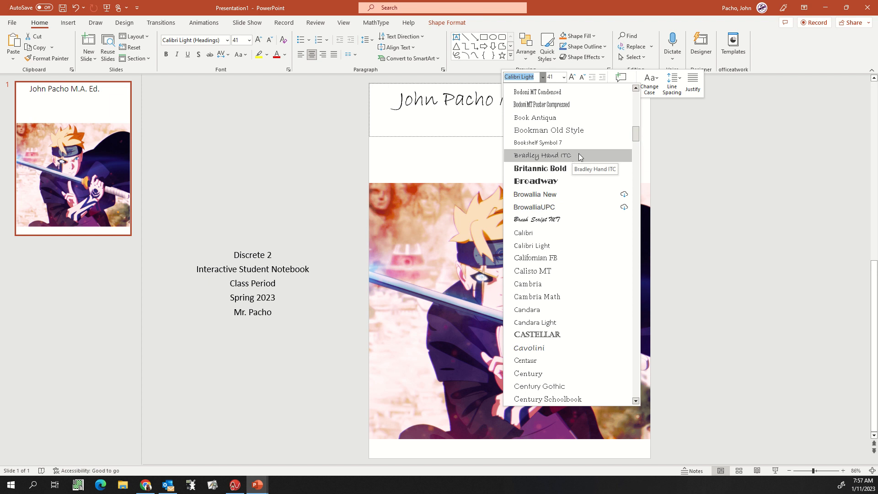
{"action": "left_click", "coordinate": [542, 156]}
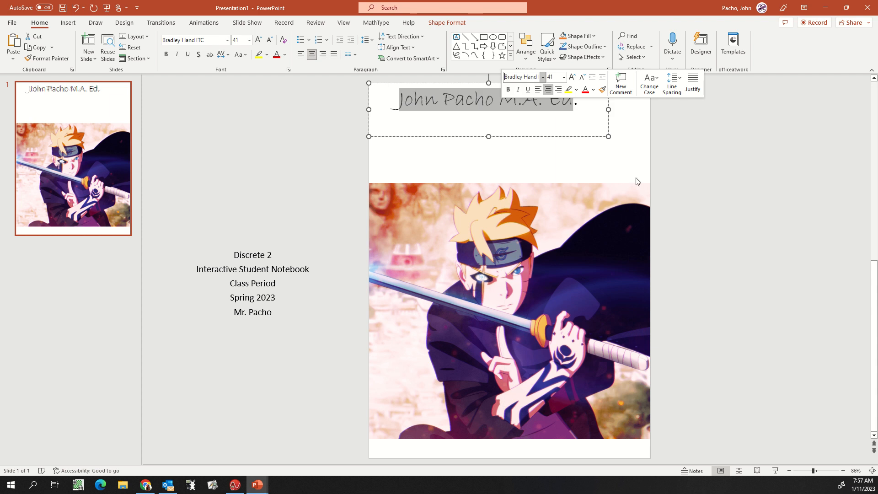
{"action": "left_click", "coordinate": [740, 262]}
Make the whole name title bold and increase its font size to 48.
{"action": "left_click", "coordinate": [574, 87]}
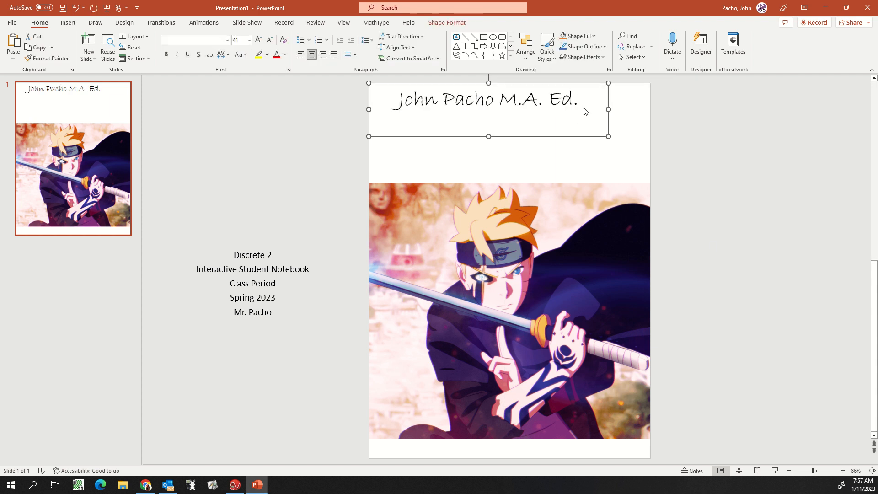
{"action": "left_click", "coordinate": [583, 108]}
{"action": "left_click", "coordinate": [577, 103]}
{"action": "left_click_drag", "start_coordinate": [577, 103], "coordinate": [399, 104]}
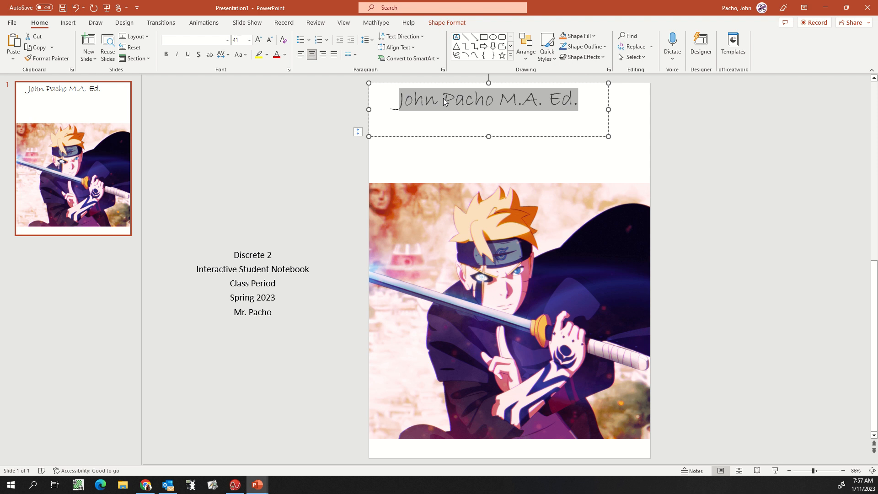
{"action": "left_click", "coordinate": [166, 55]}
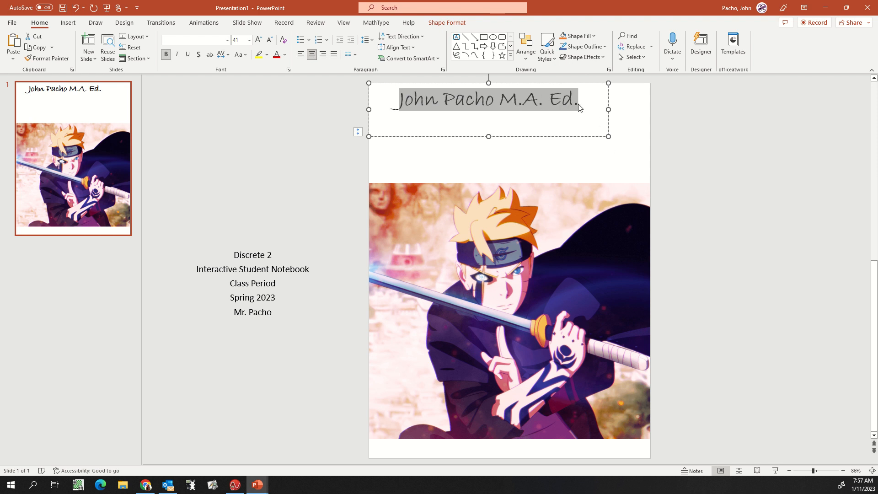
{"action": "left_click", "coordinate": [258, 40]}
{"action": "left_click", "coordinate": [258, 39]}
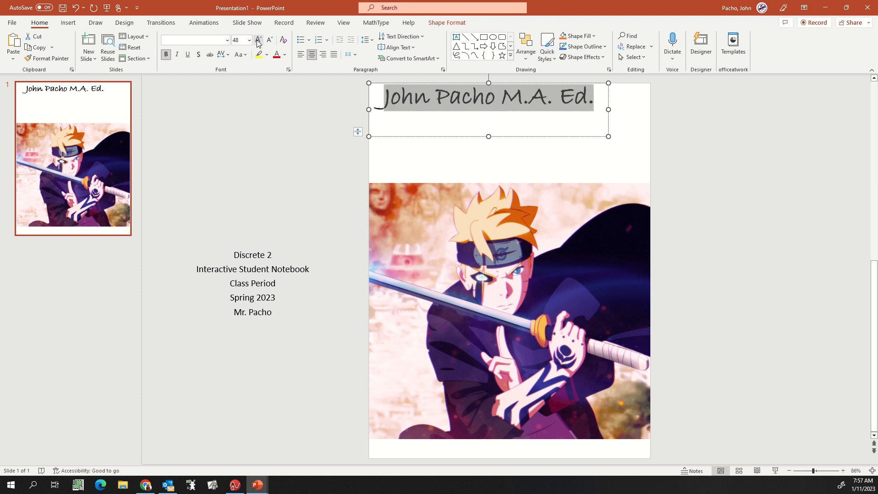
{"action": "left_click", "coordinate": [732, 138]}
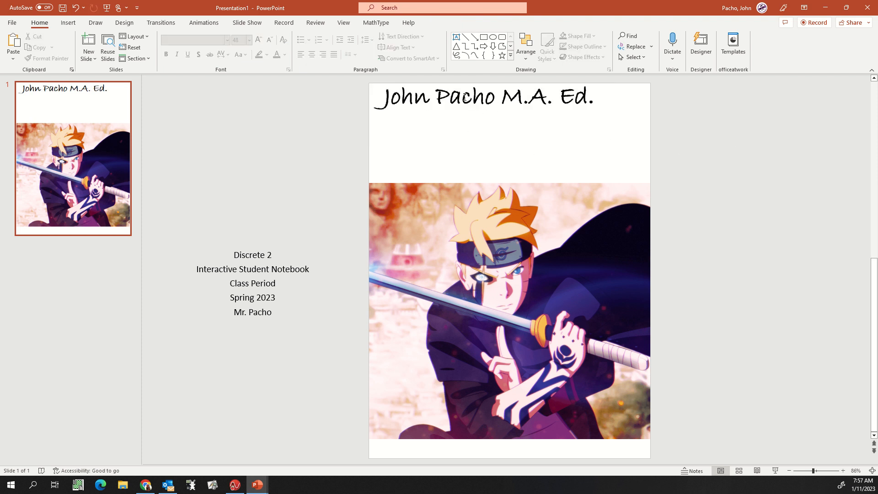
Change the font of the five-line course information text beside the slide to Fave Script Bold Pro.
{"action": "left_click", "coordinate": [463, 97]}
{"action": "left_click", "coordinate": [249, 269]}
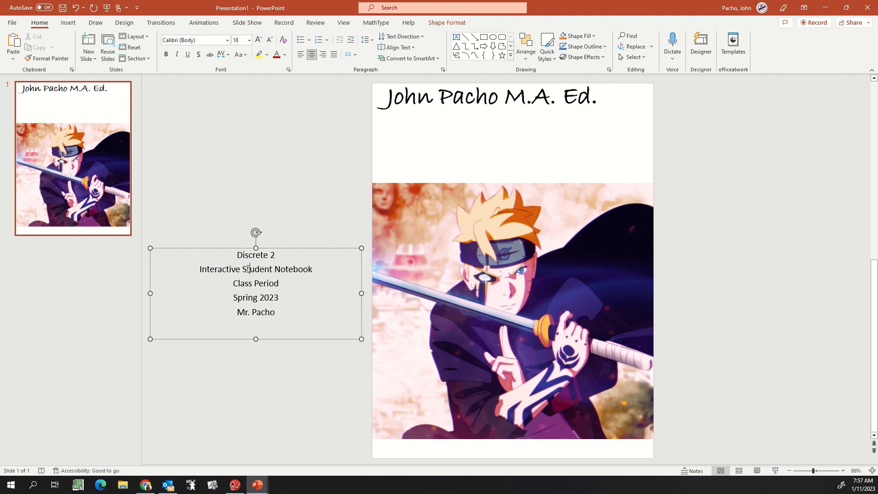
{"action": "left_click_drag", "start_coordinate": [265, 299], "coordinate": [206, 258]}
{"action": "left_click", "coordinate": [238, 234]}
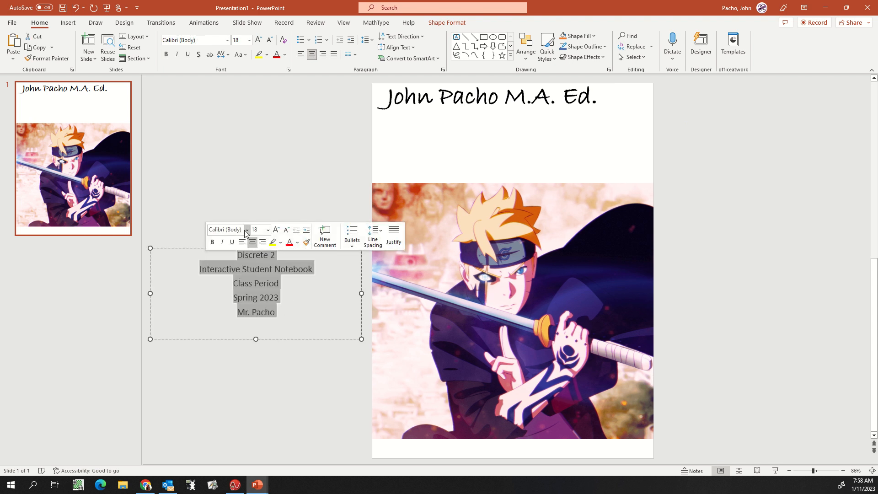
{"action": "left_click", "coordinate": [247, 230]}
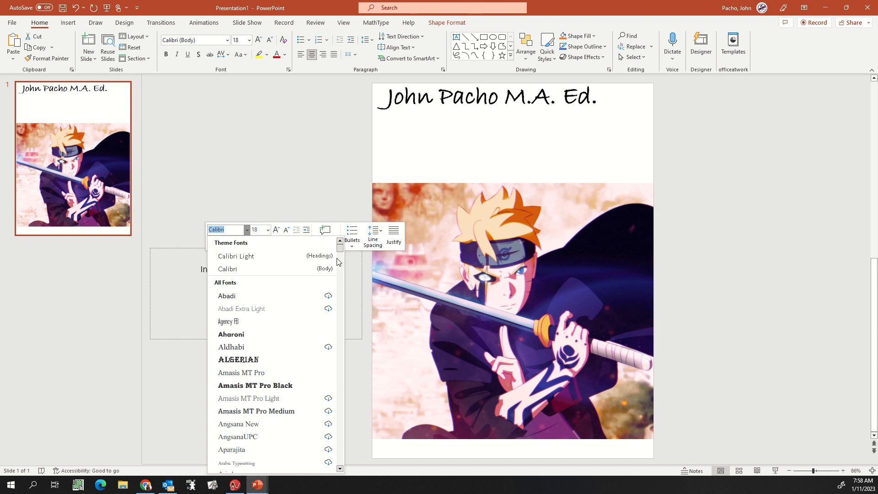
{"action": "left_click_drag", "start_coordinate": [342, 248], "coordinate": [339, 305]}
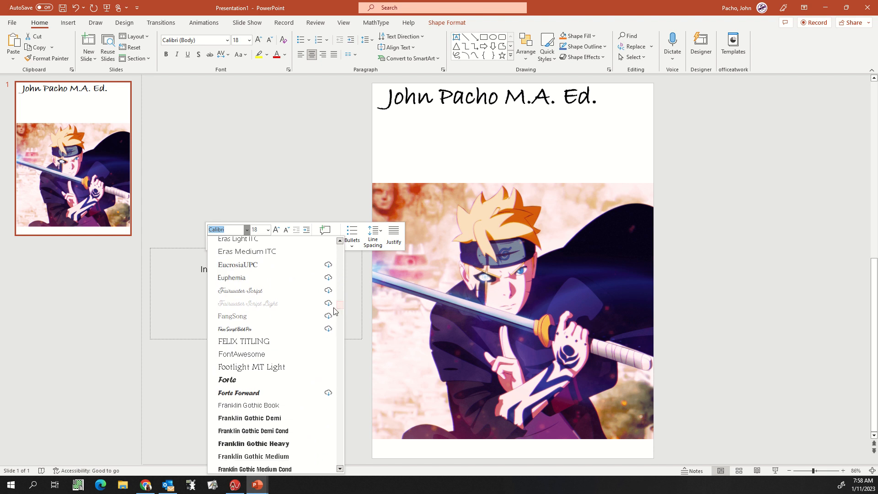
{"action": "left_click", "coordinate": [241, 328]}
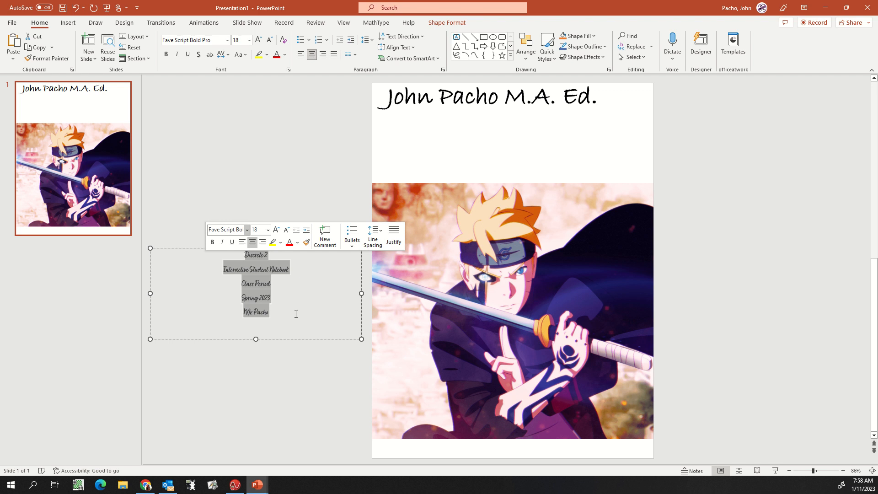
Change the font of all five lines of course information text to Bradley Hand ITC.
{"action": "left_click", "coordinate": [505, 103]}
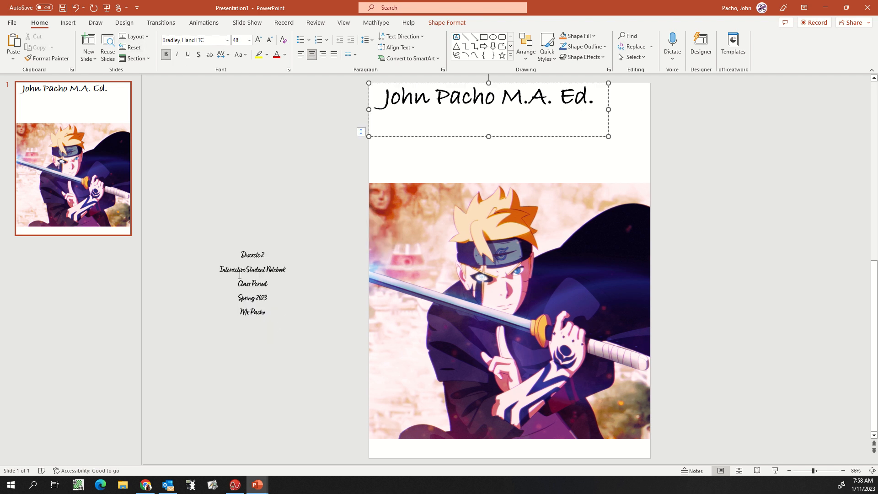
{"action": "left_click", "coordinate": [291, 281]}
{"action": "left_click_drag", "start_coordinate": [276, 316], "coordinate": [245, 251]}
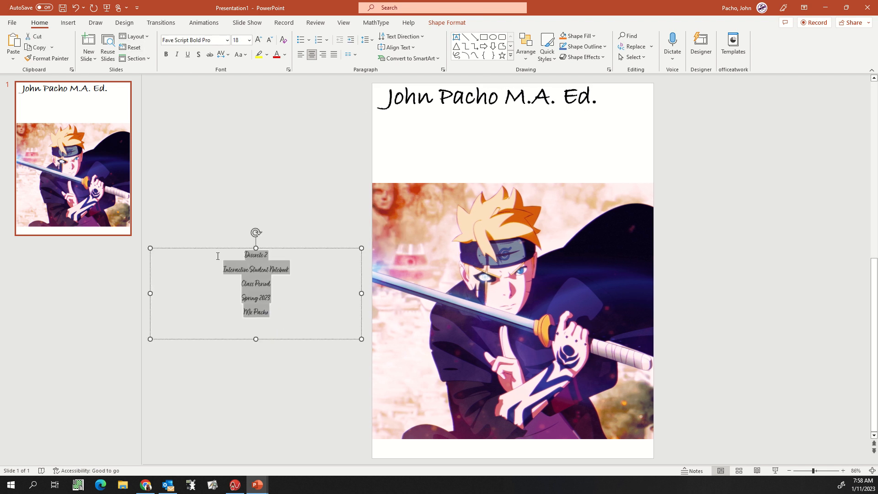
{"action": "left_click", "coordinate": [258, 229]}
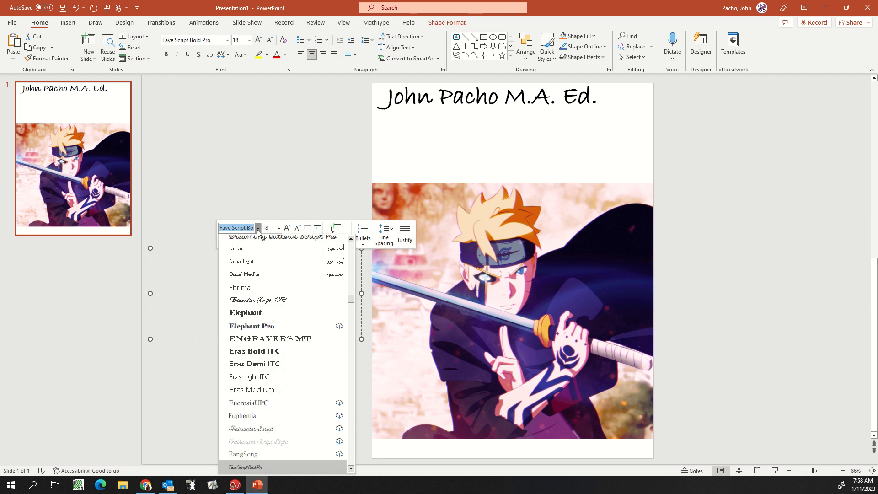
{"action": "left_click", "coordinate": [351, 308]}
{"action": "scroll", "coordinate": [351, 307], "scroll_direction": "up", "scroll_amount": 10}
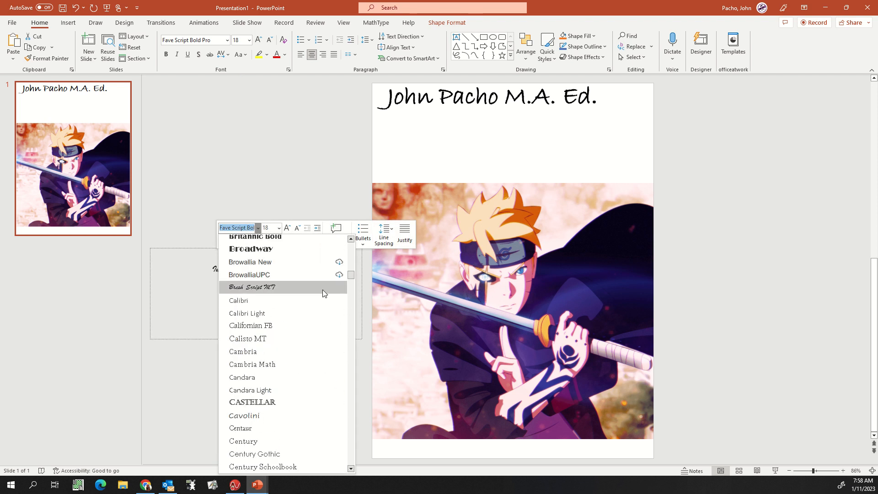
{"action": "scroll", "coordinate": [322, 279], "scroll_direction": "up", "scroll_amount": 1}
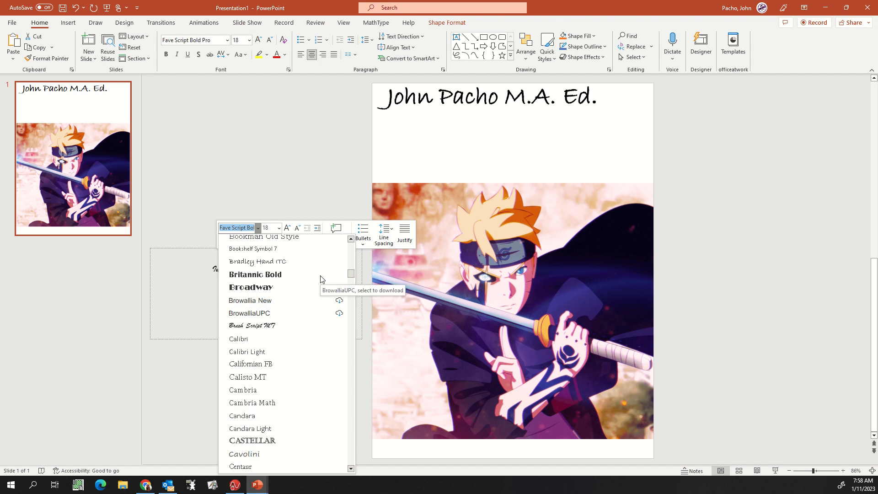
{"action": "left_click", "coordinate": [268, 261]}
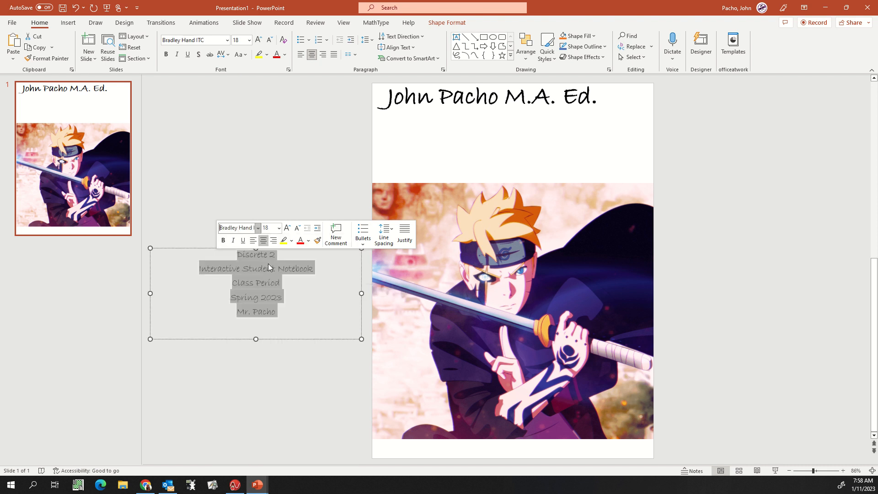
Increase the course information text to size 24 and make it bold and italic.
{"action": "left_click", "coordinate": [287, 227]}
{"action": "left_click", "coordinate": [287, 228]}
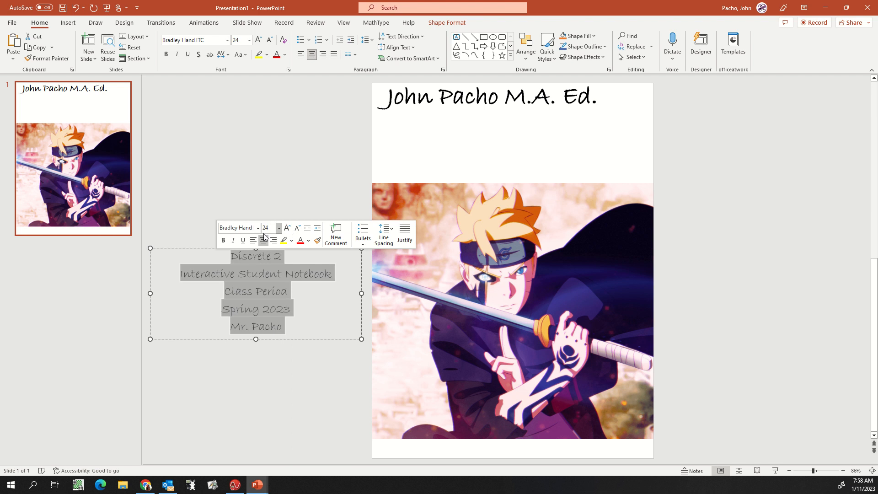
{"action": "left_click", "coordinate": [223, 240]}
{"action": "left_click", "coordinate": [233, 241]}
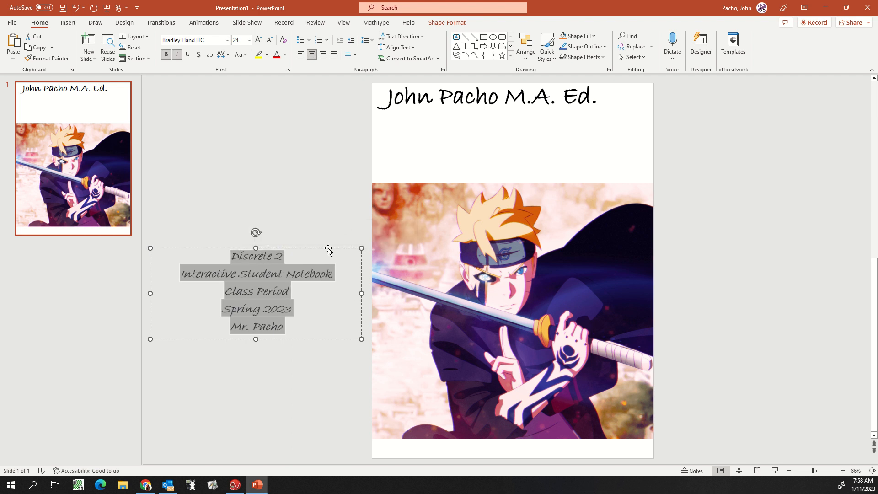
Place the course information text box beneath the name title and resize it so all five lines fit above the picture.
{"action": "left_click_drag", "start_coordinate": [329, 248], "coordinate": [550, 112]}
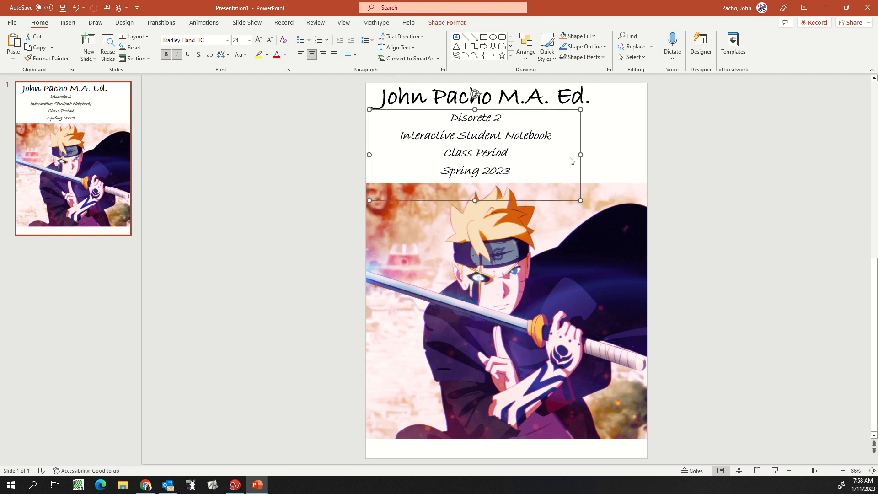
{"action": "left_click_drag", "start_coordinate": [581, 200], "coordinate": [593, 183]}
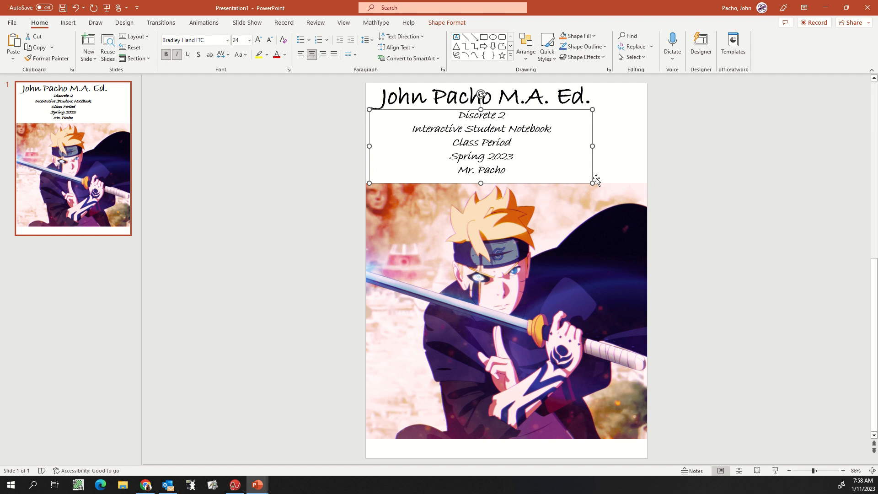
{"action": "left_click", "coordinate": [722, 172]}
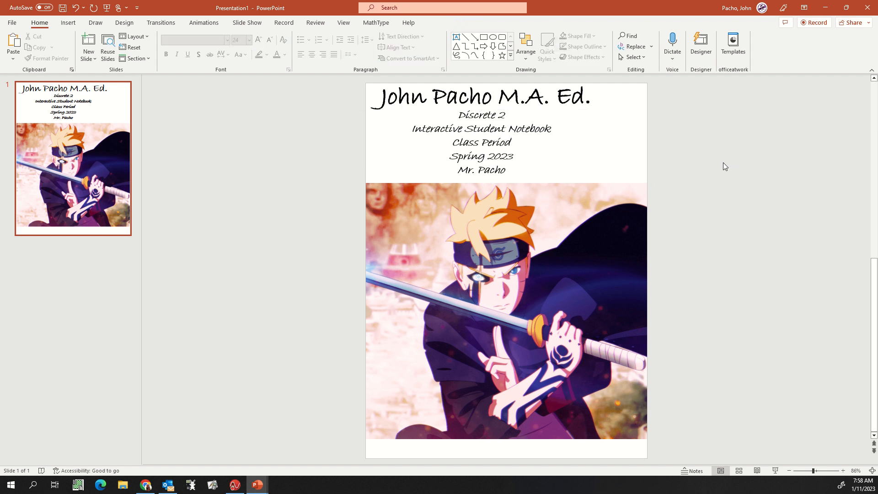
Narrow the course information text box and shift it so its longest line starts at the slide's left edge.
{"action": "left_click", "coordinate": [464, 142]}
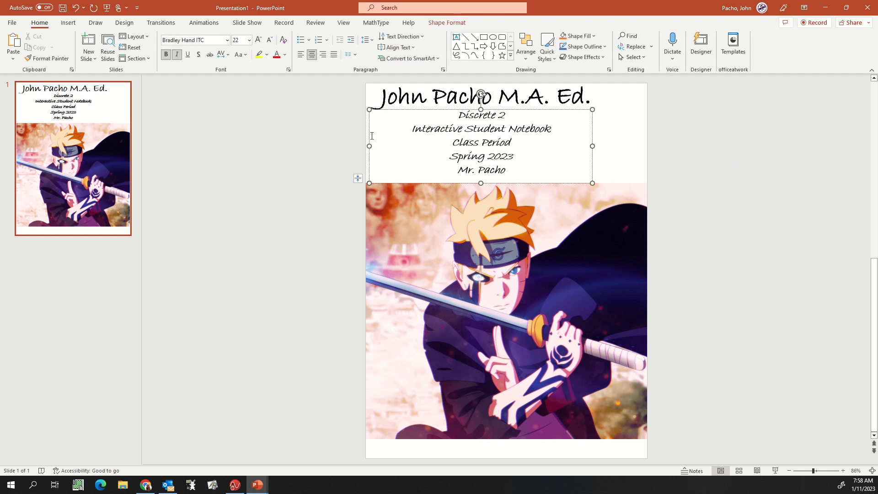
{"action": "left_click_drag", "start_coordinate": [369, 136], "coordinate": [325, 133]}
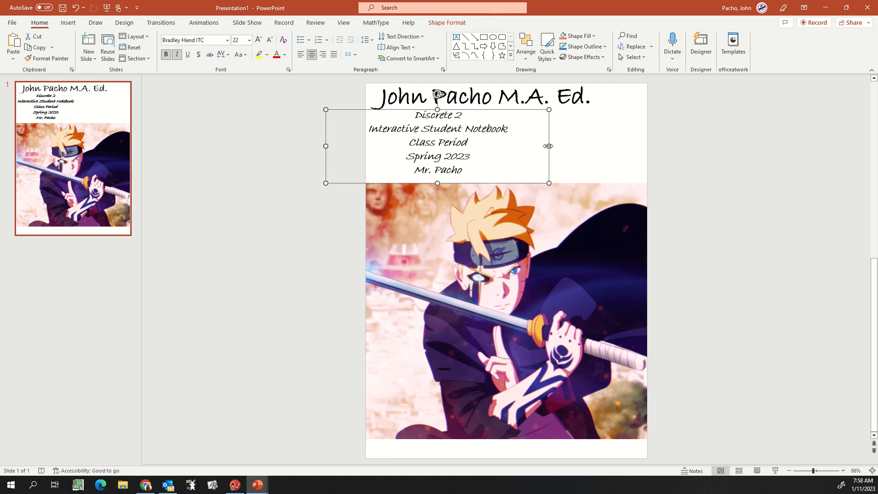
{"action": "left_click_drag", "start_coordinate": [548, 146], "coordinate": [503, 147]}
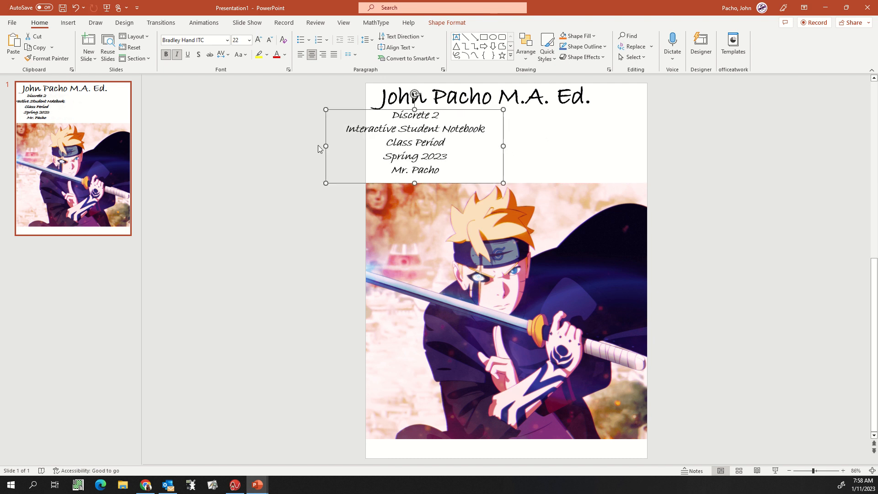
{"action": "left_click_drag", "start_coordinate": [324, 133], "coordinate": [345, 131]}
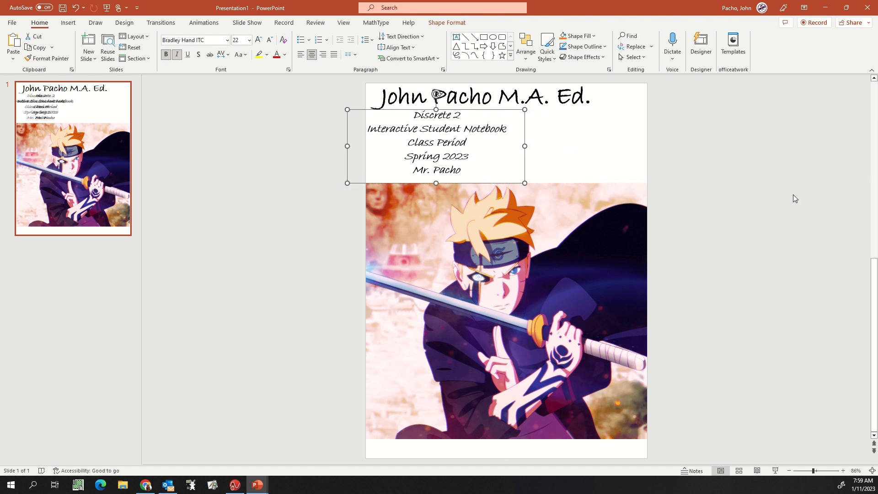
{"action": "left_click", "coordinate": [796, 194]}
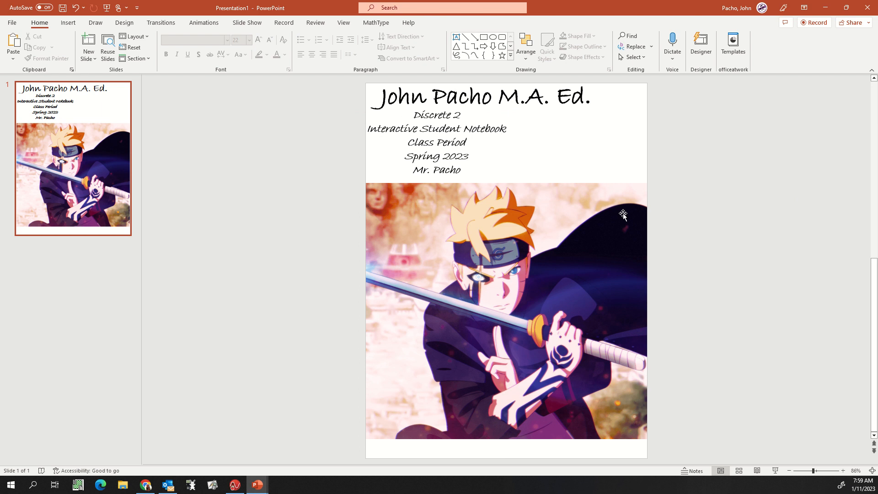
Start inserting a picture from this device and show the G2 (E:) drive's Pictures folder as large icons.
{"action": "left_click", "coordinate": [68, 23]}
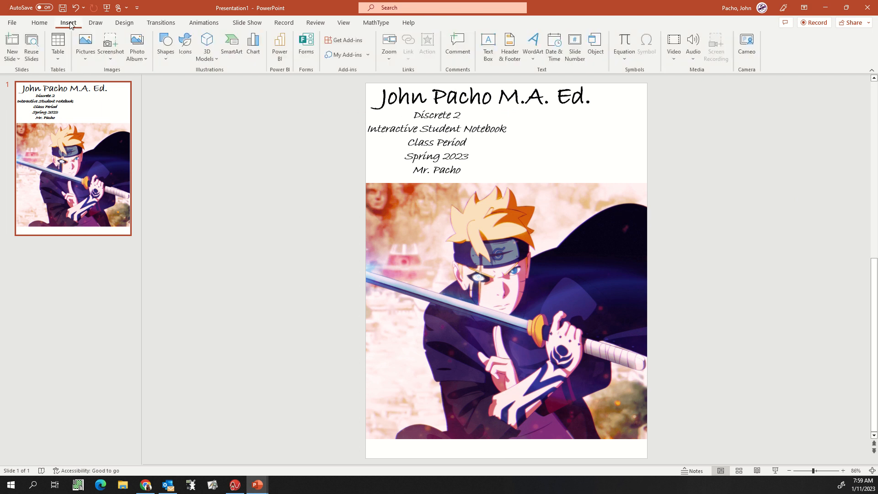
{"action": "left_click", "coordinate": [87, 53]}
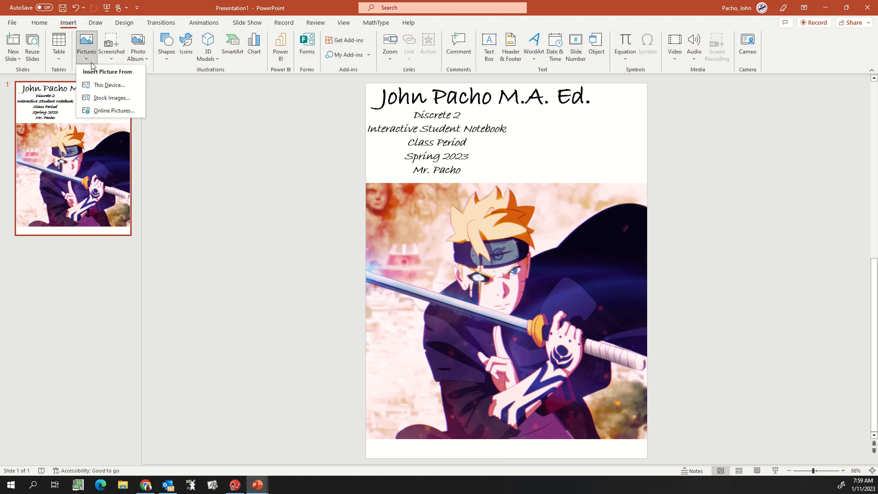
{"action": "left_click", "coordinate": [109, 85]}
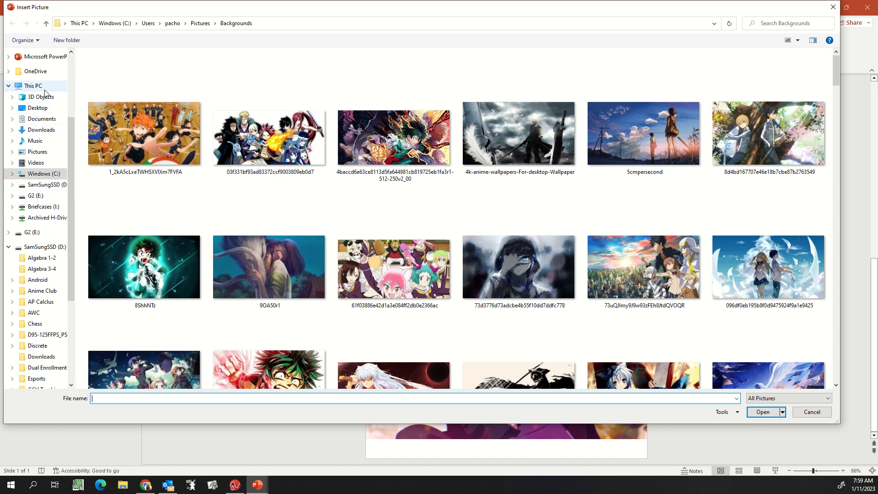
{"action": "left_click", "coordinate": [37, 151]}
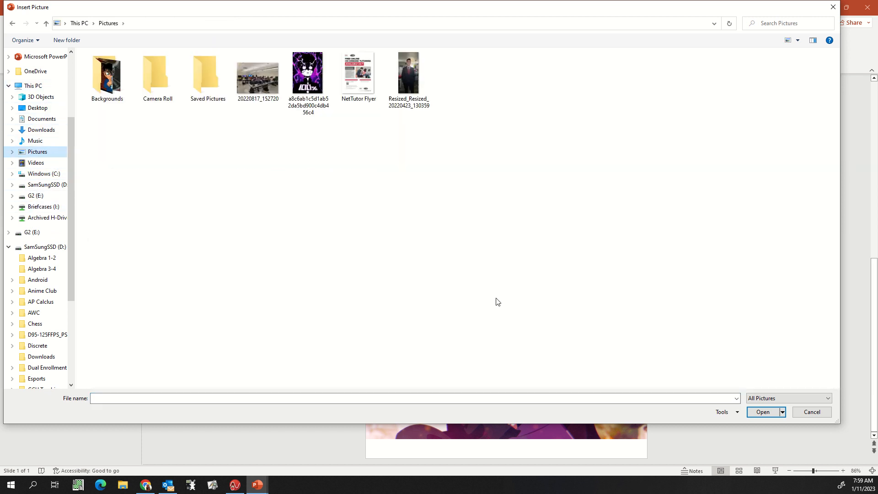
{"action": "left_click", "coordinate": [491, 231]}
{"action": "left_click", "coordinate": [36, 196]}
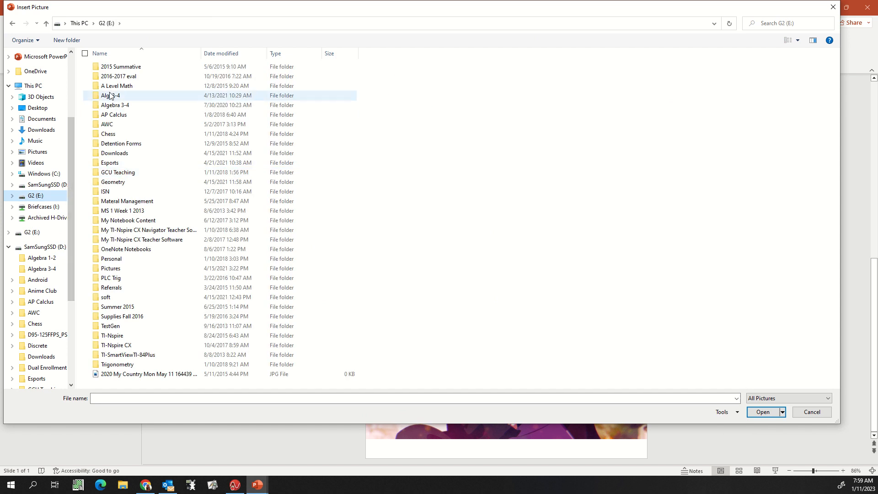
{"action": "left_click", "coordinate": [120, 271]}
{"action": "double_click", "coordinate": [120, 271]}
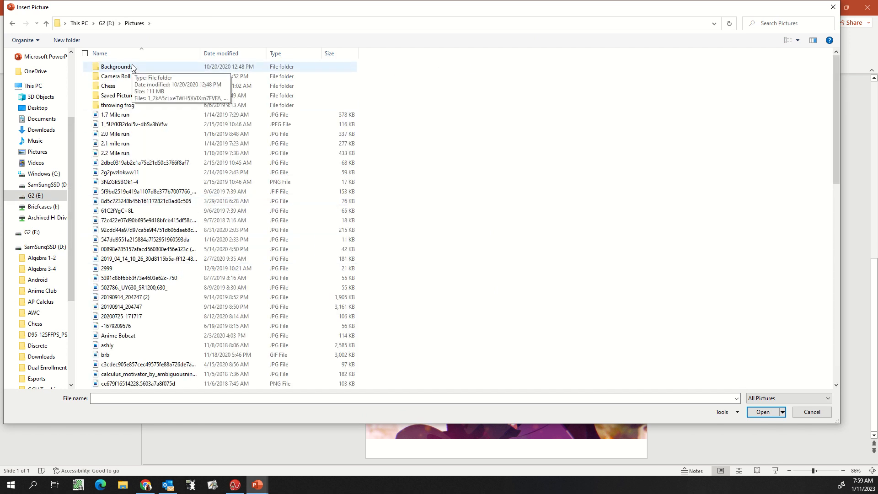
{"action": "left_click", "coordinate": [798, 40]}
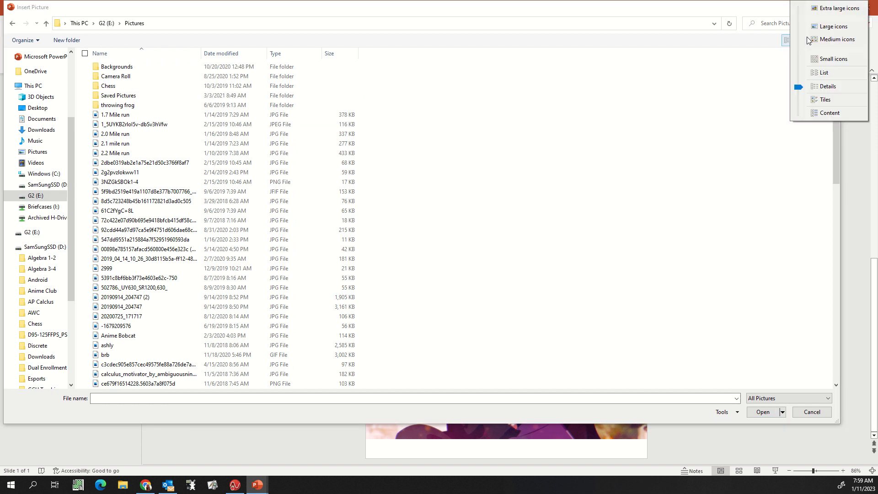
{"action": "left_click", "coordinate": [832, 27]}
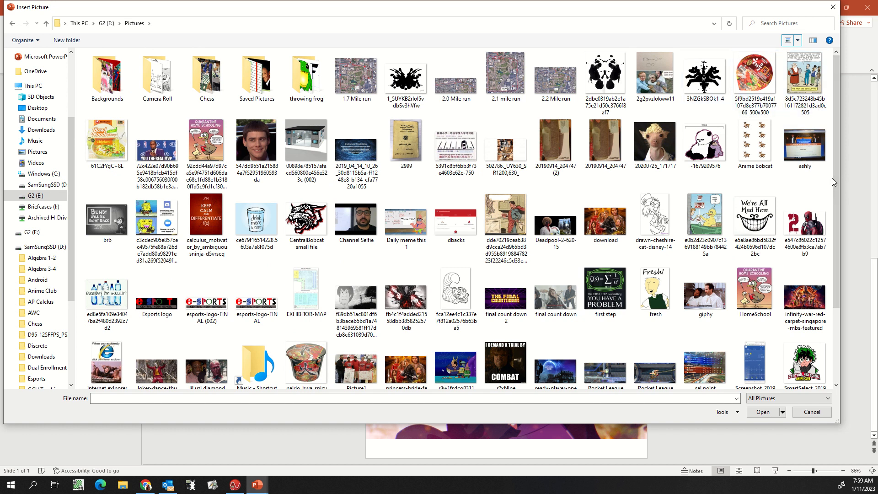
Try the HomeSchool picture on the slide at about 3.99" wide by 4.79" high, and delete it.
{"action": "scroll", "coordinate": [832, 178], "scroll_direction": "down", "scroll_amount": 2}
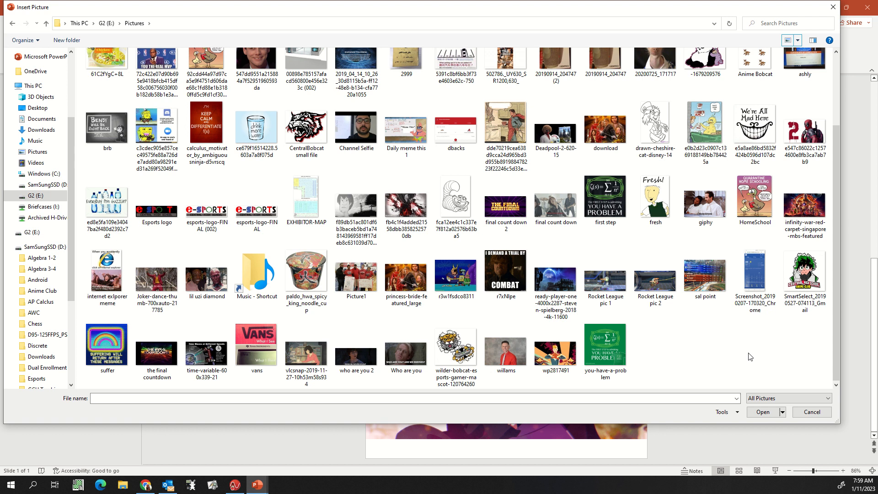
{"action": "left_click", "coordinate": [753, 199]}
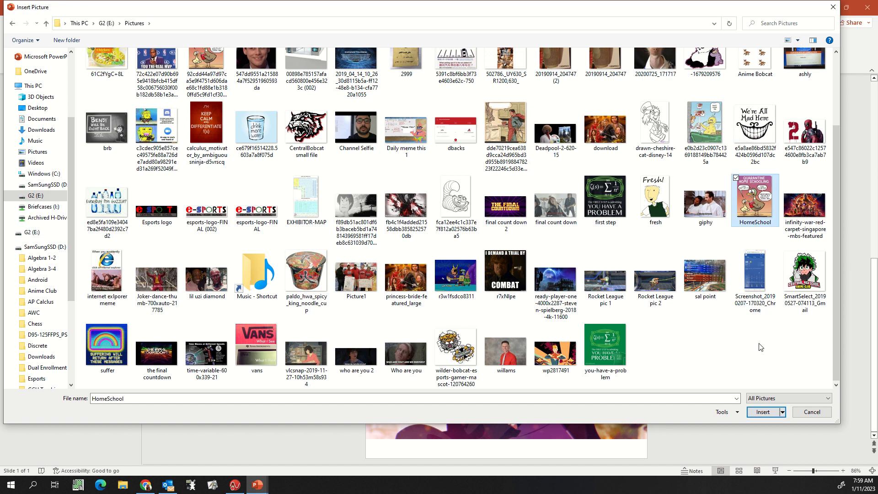
{"action": "left_click", "coordinate": [759, 413]}
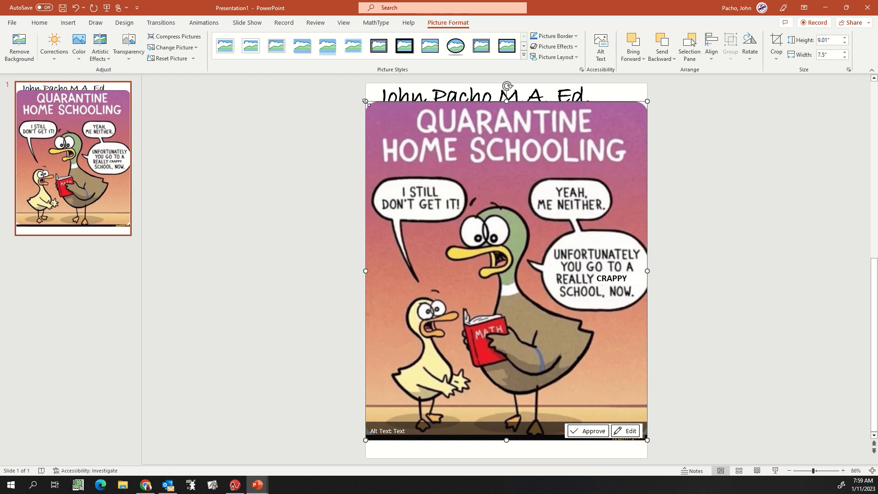
{"action": "left_click_drag", "start_coordinate": [366, 101], "coordinate": [497, 259]}
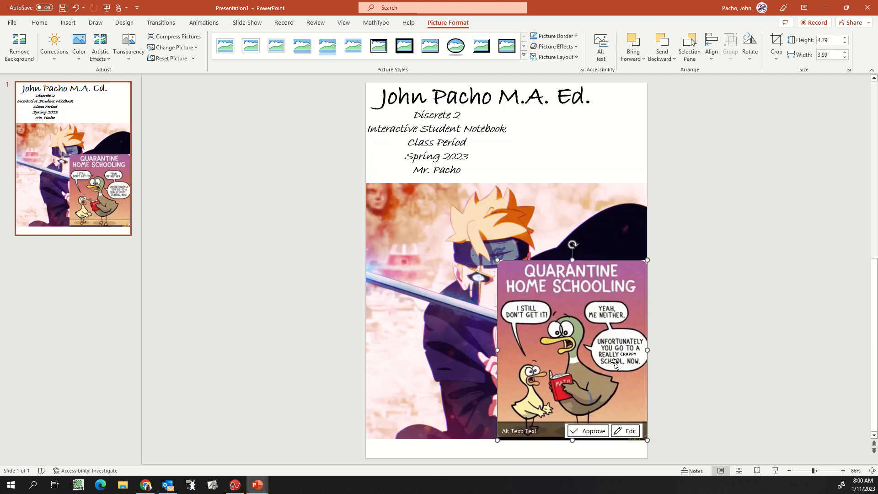
{"action": "key", "text": "Delete"}
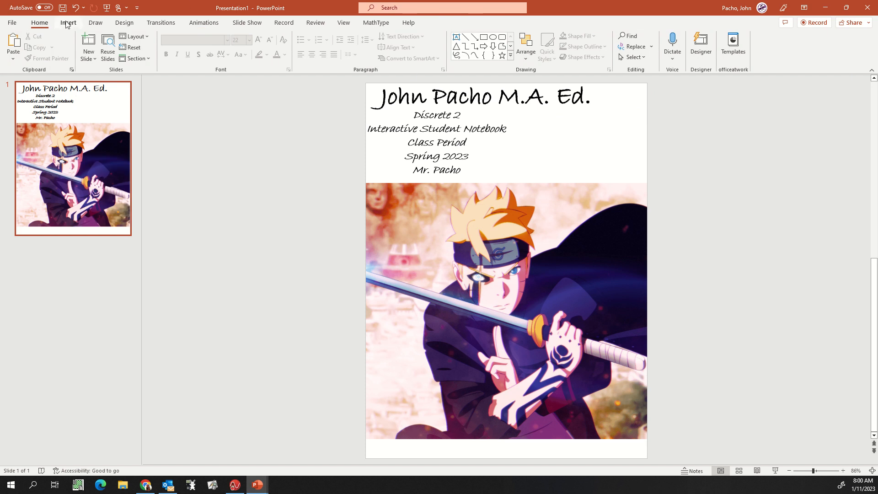
Search the online pictures for "math".
{"action": "left_click", "coordinate": [67, 23]}
{"action": "left_click", "coordinate": [86, 45]}
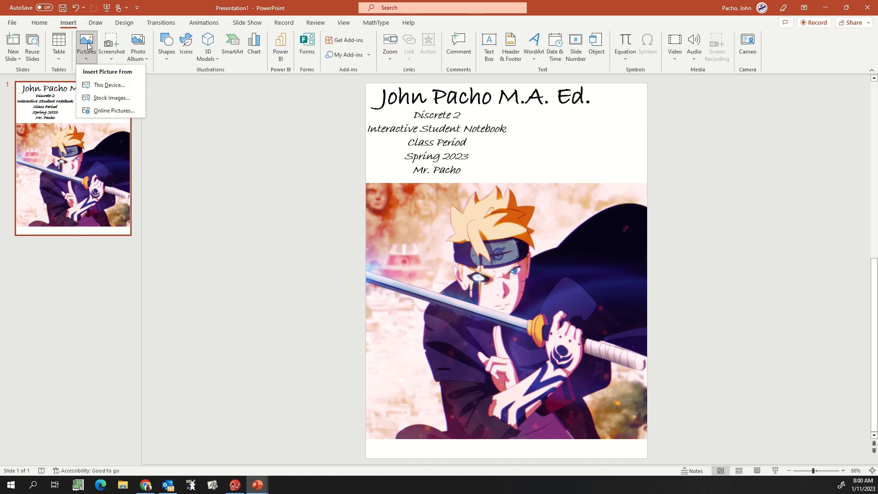
{"action": "left_click", "coordinate": [109, 111]}
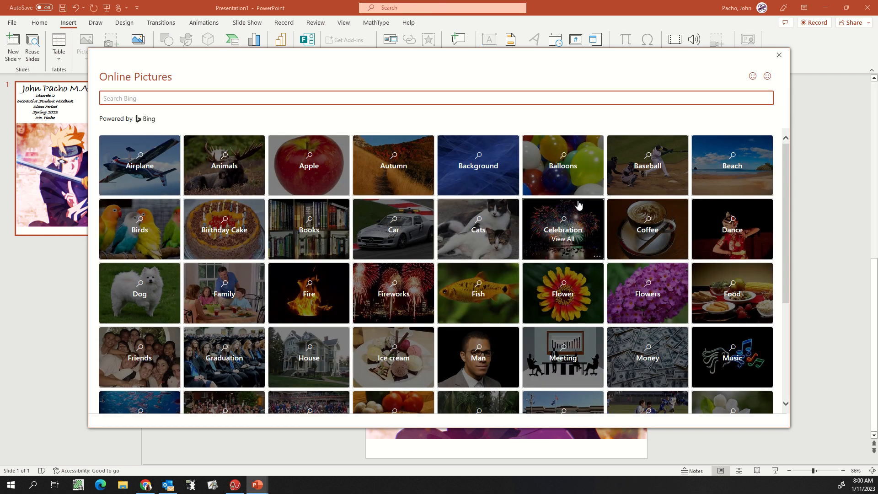
{"action": "left_click", "coordinate": [136, 95]}
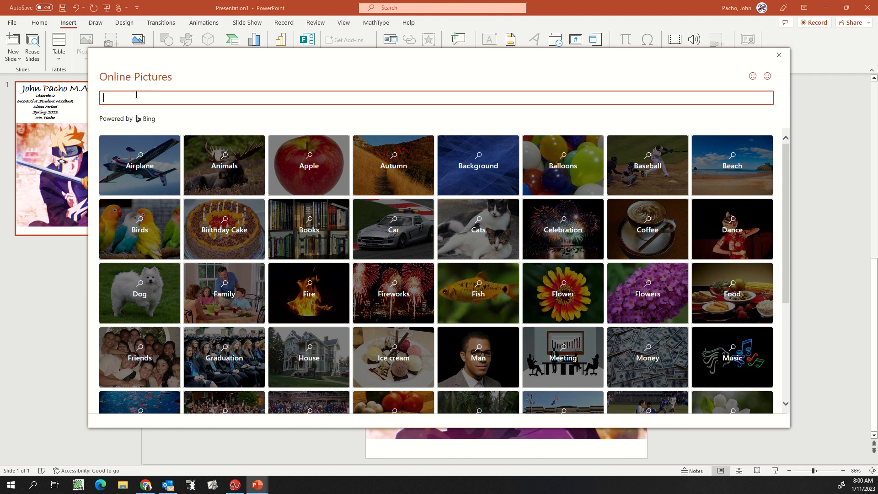
{"action": "type", "text": "math"}
{"action": "key", "text": "Return"}
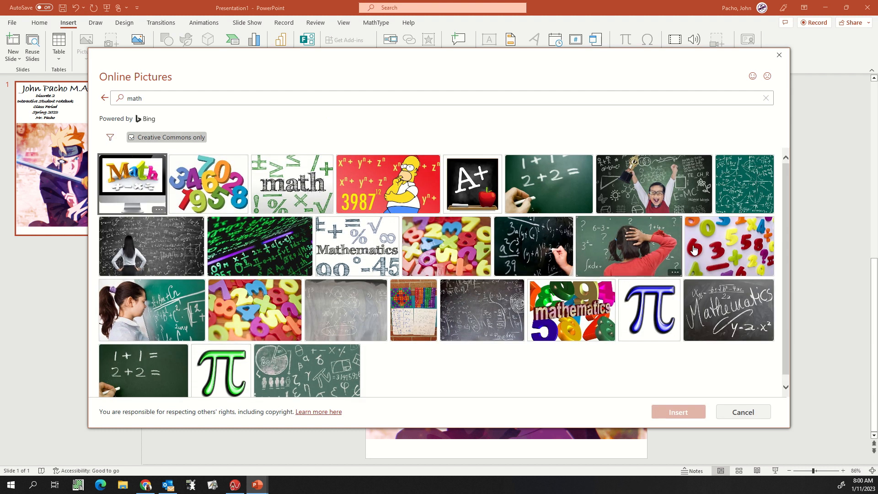
Insert the drawing of a wide-eyed purple-headed stick figure surrounded by red equations from the math search results.
{"action": "scroll", "coordinate": [753, 311], "scroll_direction": "down", "scroll_amount": 3}
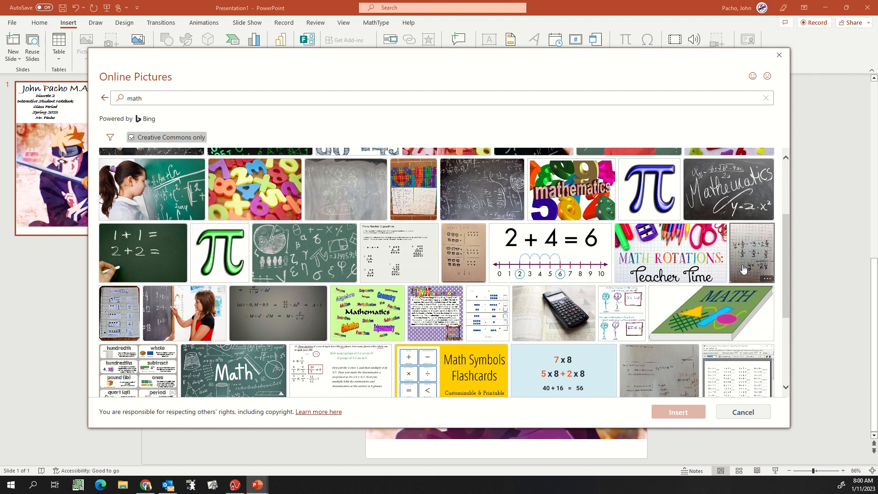
{"action": "scroll", "coordinate": [741, 267], "scroll_direction": "down", "scroll_amount": 4}
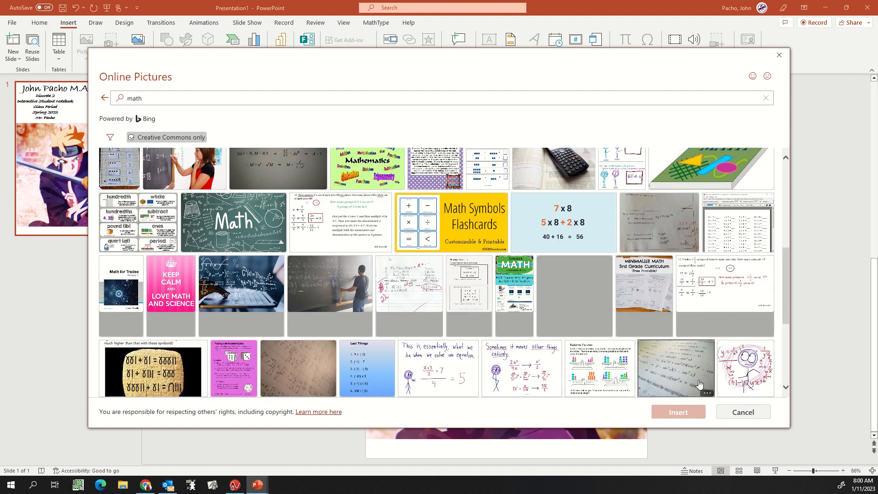
{"action": "left_click", "coordinate": [748, 368]}
{"action": "left_click", "coordinate": [683, 412]}
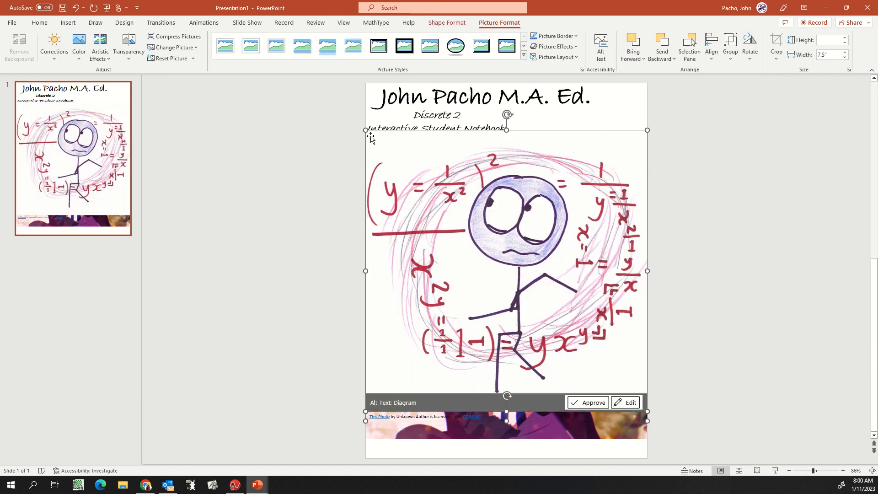
Approve the math drawing's alt text and shrink it to about 1.9" square beside the course information, against the slide's right edge above the main picture.
{"action": "left_click_drag", "start_coordinate": [365, 129], "coordinate": [554, 315]}
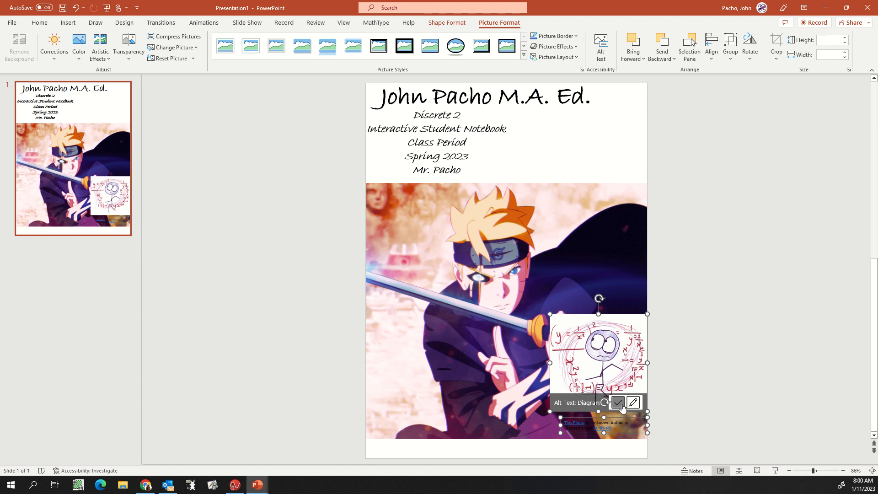
{"action": "left_click", "coordinate": [621, 405]}
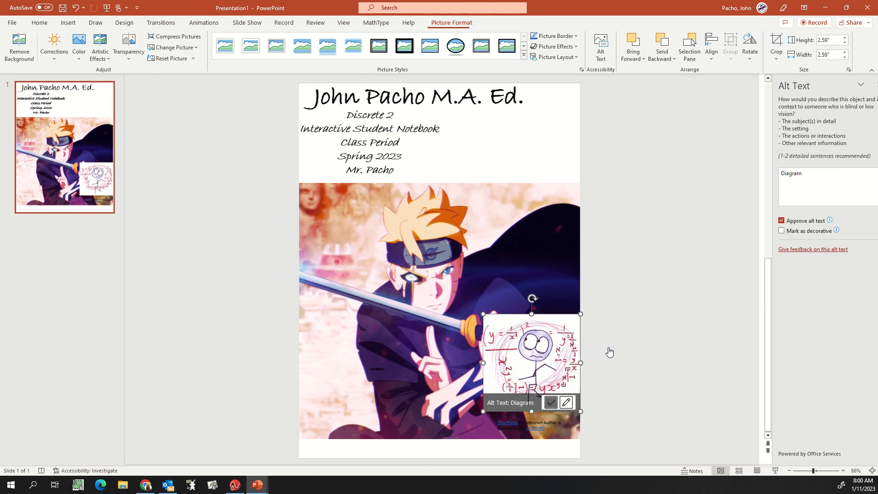
{"action": "left_click_drag", "start_coordinate": [546, 345], "coordinate": [544, 149]}
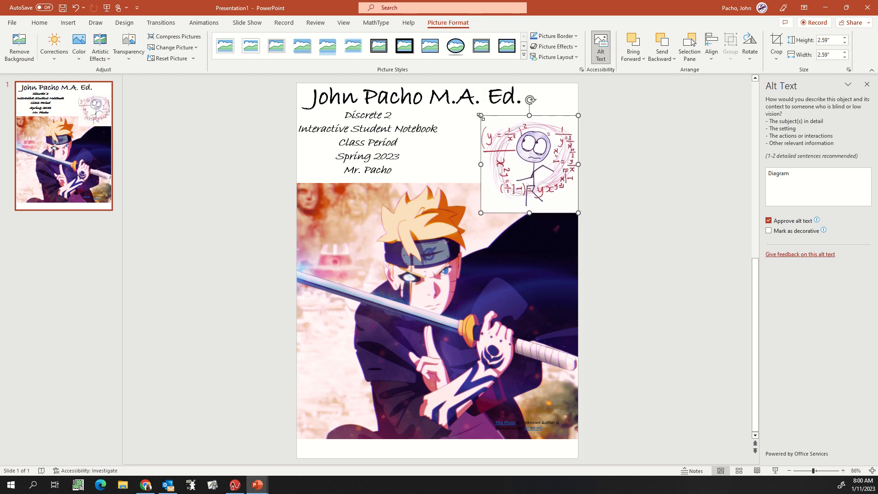
{"action": "left_click_drag", "start_coordinate": [481, 116], "coordinate": [506, 141]}
{"action": "left_click_drag", "start_coordinate": [554, 185], "coordinate": [552, 158]}
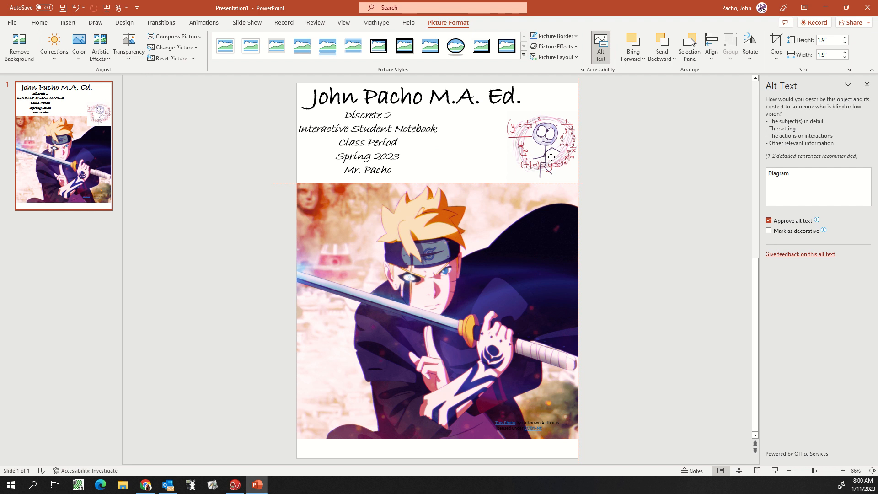
Delete the photo attribution caption left over the lower right part of the main picture.
{"action": "left_click", "coordinate": [599, 334]}
{"action": "left_click", "coordinate": [513, 426]}
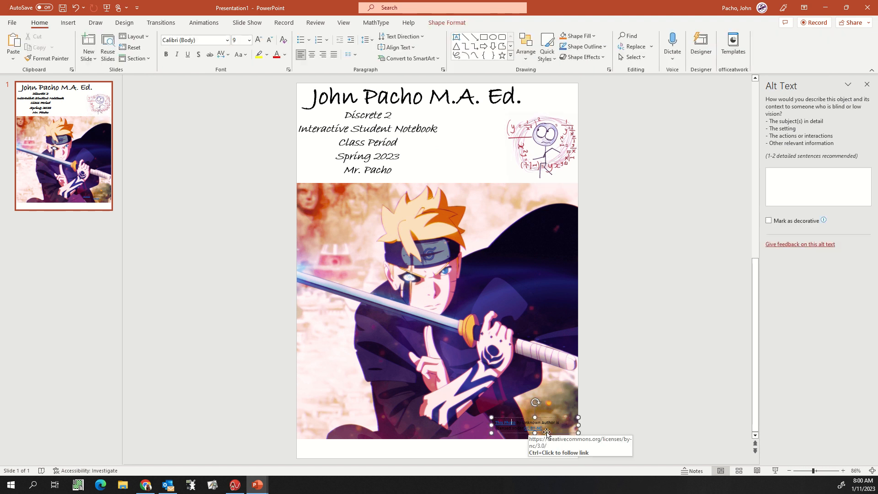
{"action": "left_click", "coordinate": [554, 416]}
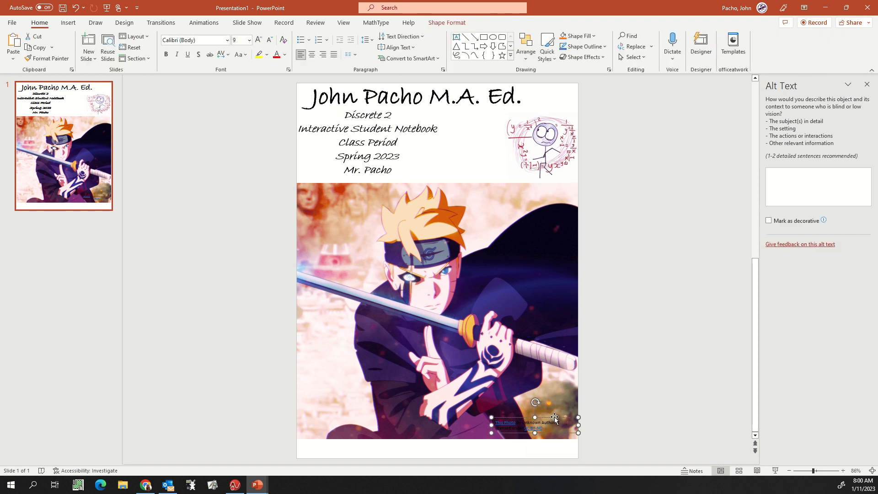
{"action": "key", "text": "Delete"}
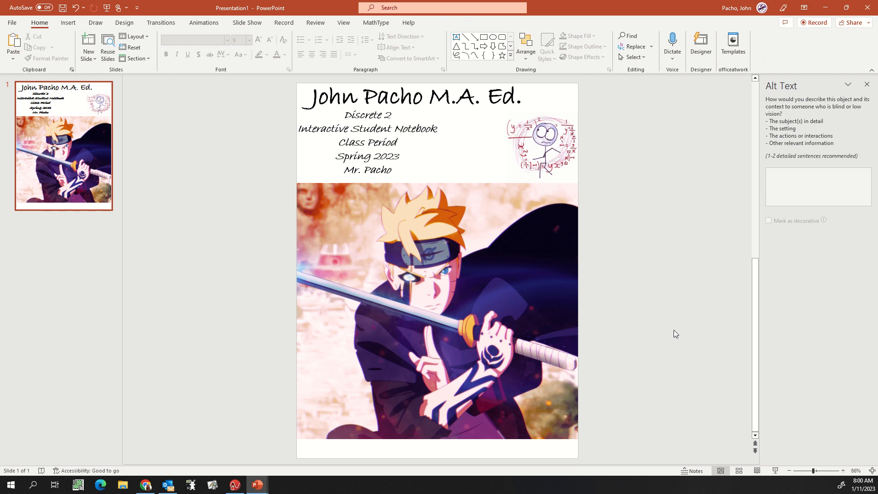
Start another online picture insertion and enter "fina" as the search text.
{"action": "left_click", "coordinate": [68, 24]}
{"action": "left_click", "coordinate": [86, 43]}
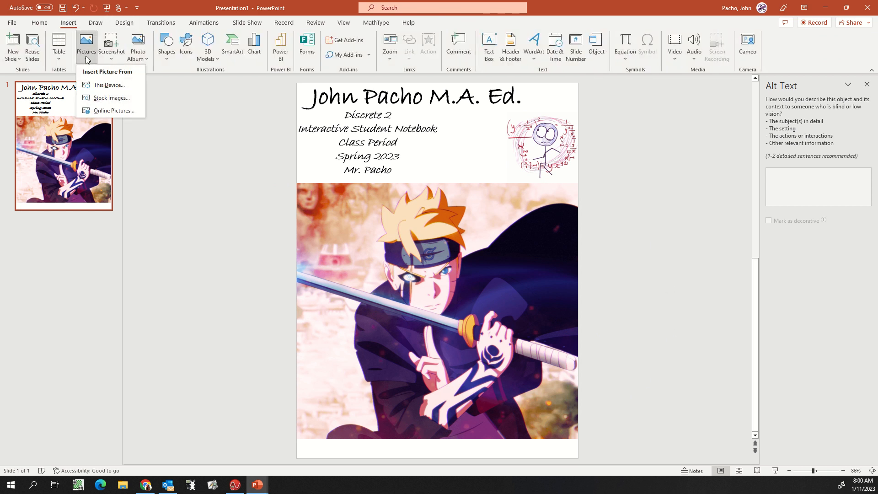
{"action": "left_click", "coordinate": [118, 113]}
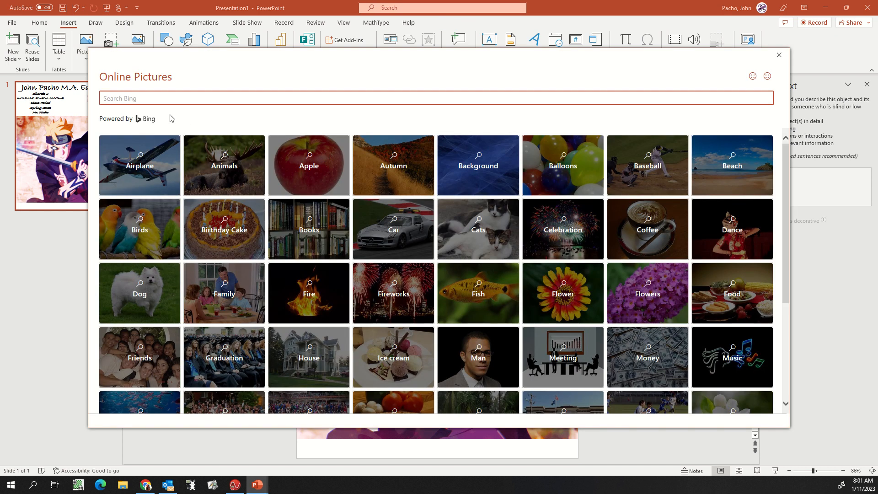
{"action": "left_click", "coordinate": [148, 101]}
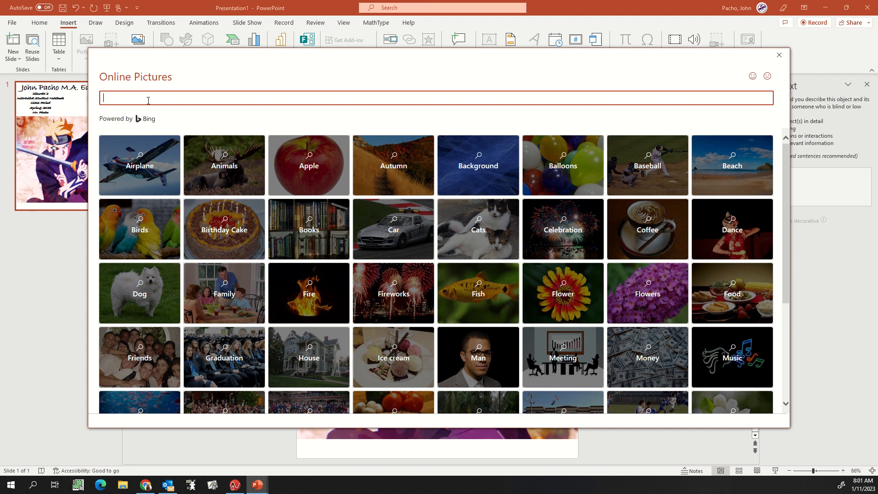
{"action": "type", "text": "fina"}
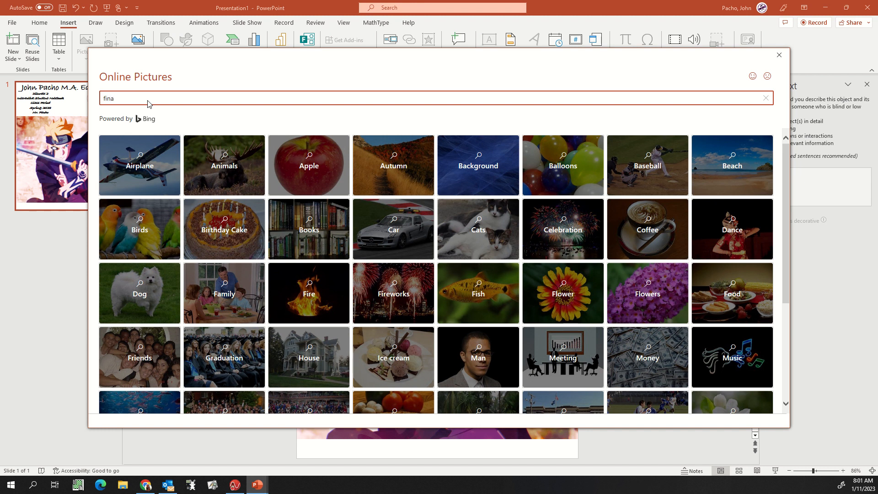